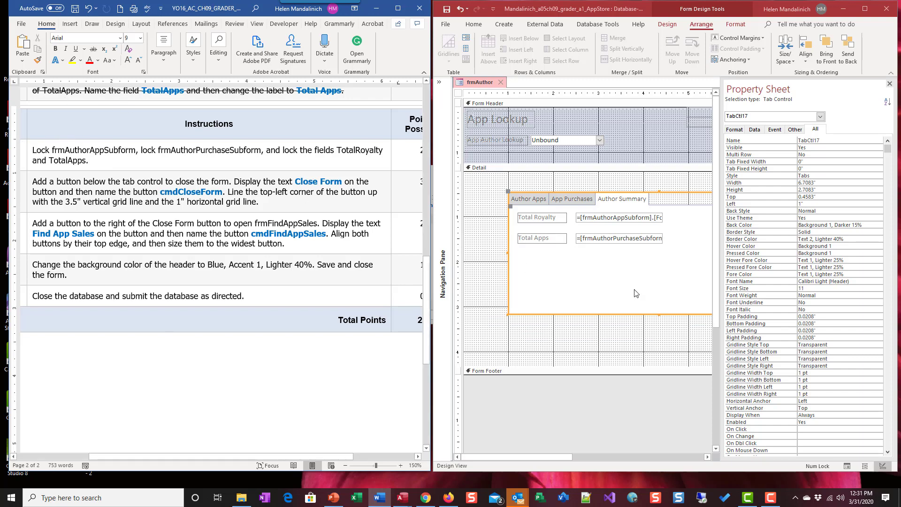
# Widen the Access window and narrow the Property Sheet until the full width of the frmAuthor tab control fits
pyautogui.click(625, 180)
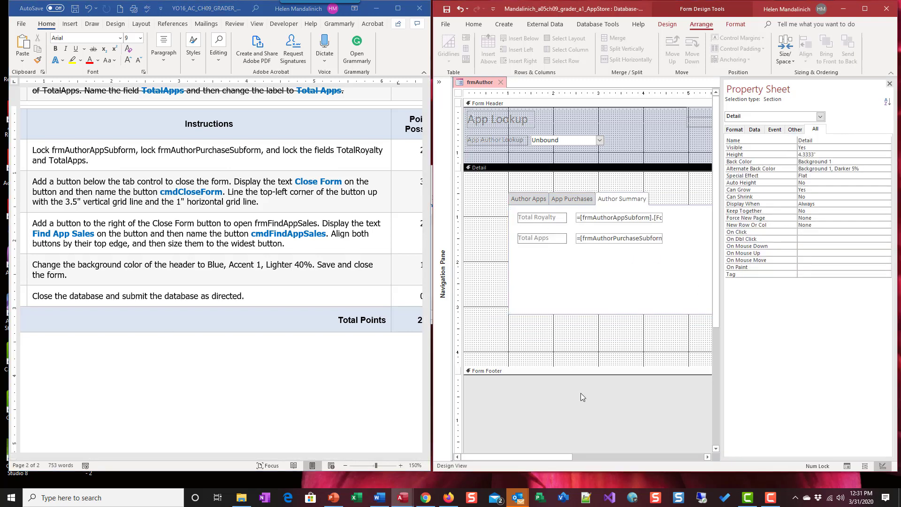
pyautogui.moveTo(562, 458); pyautogui.dragTo(586, 458)
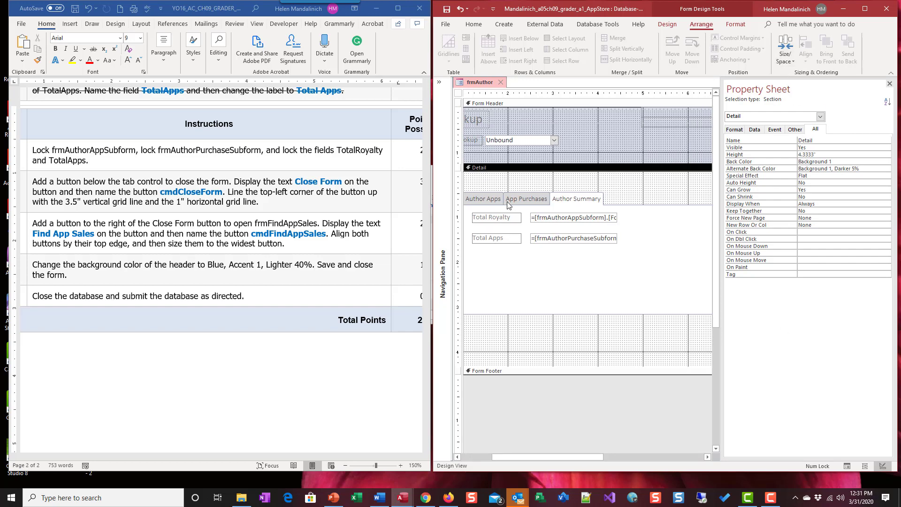
pyautogui.click(474, 201)
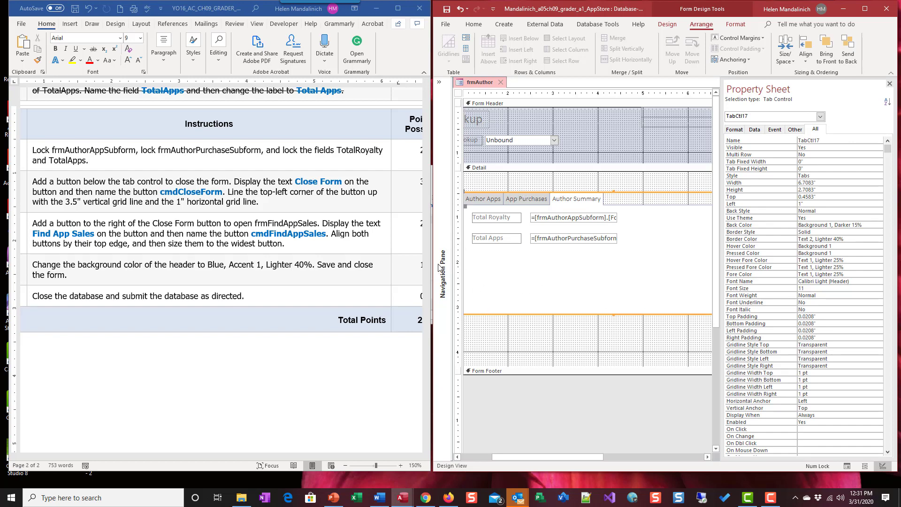
pyautogui.moveTo(432, 261); pyautogui.dragTo(380, 261)
pyautogui.moveTo(719, 237); pyautogui.dragTo(771, 237)
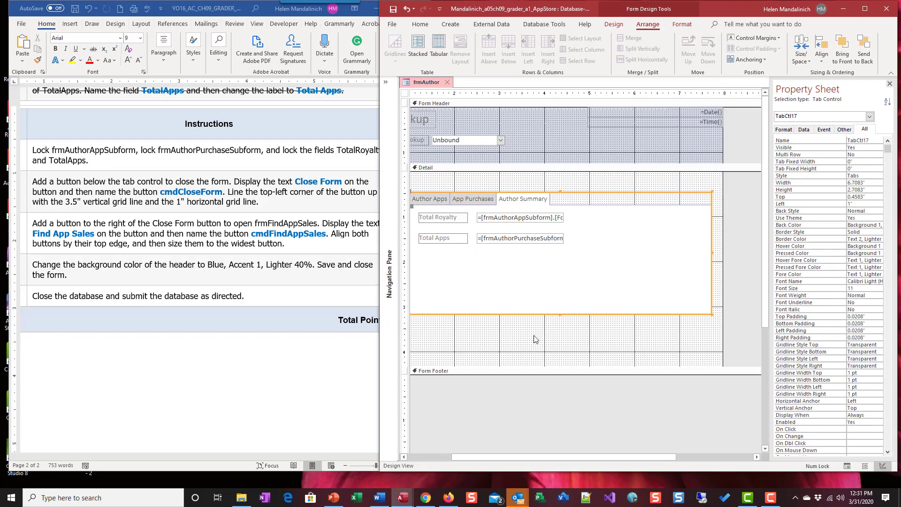
# Select the subform on the Author Apps page and widen the Property Sheet so its property values are readable
pyautogui.click(440, 201)
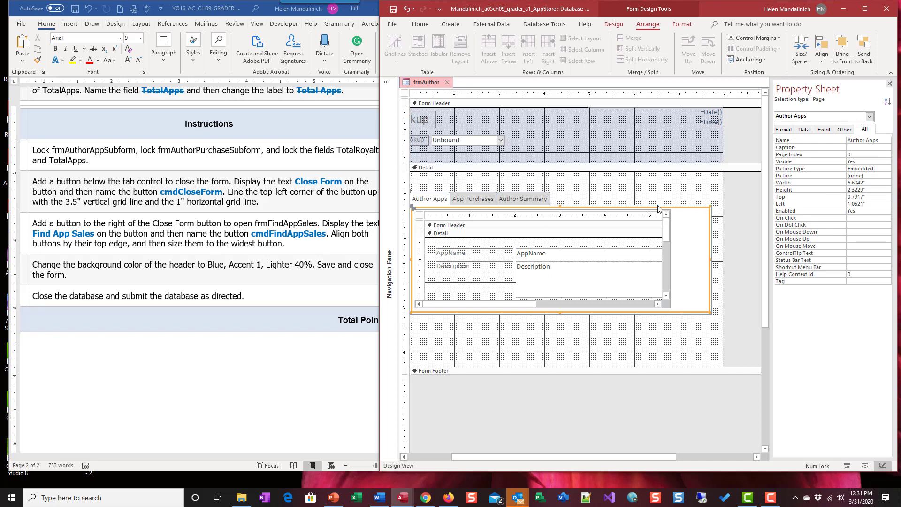
pyautogui.click(662, 247)
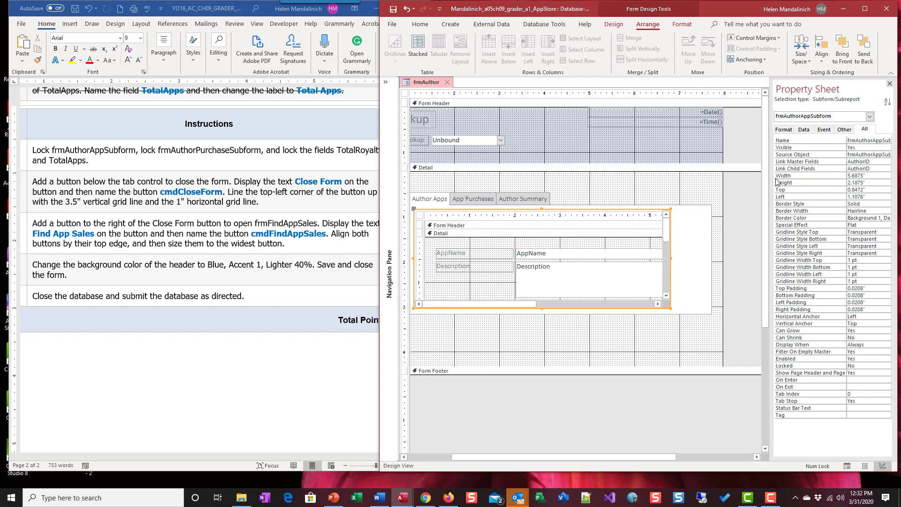
pyautogui.moveTo(772, 181); pyautogui.dragTo(735, 181)
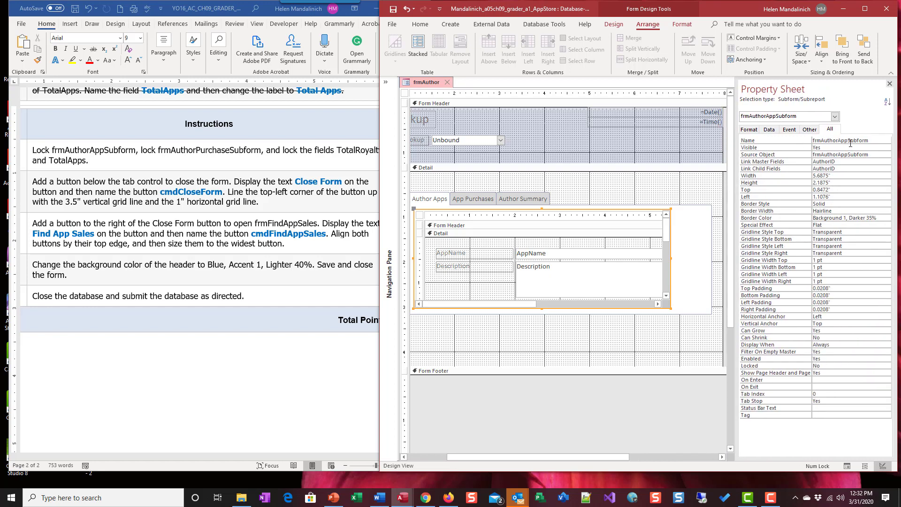
# Switch to the Word instructions and highlight the word frmAuthorAppSubform in yellow
pyautogui.click(53, 153)
pyautogui.click(119, 150)
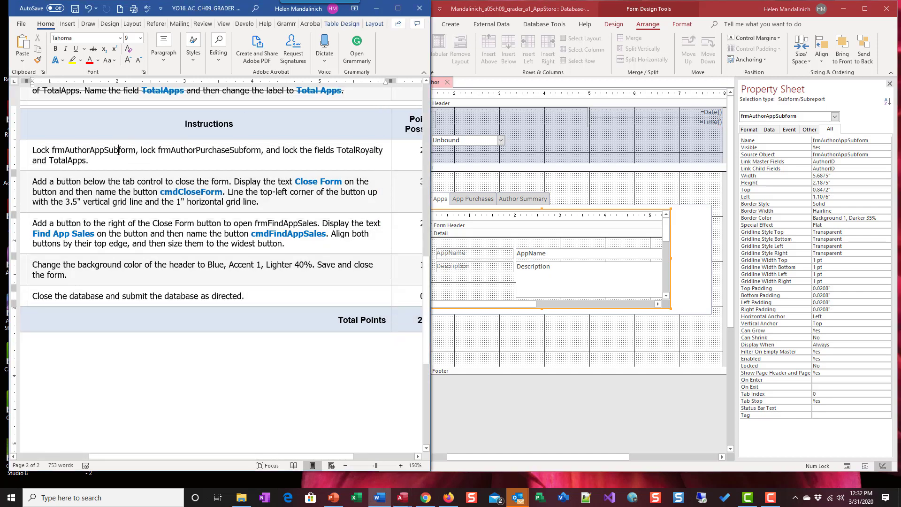
pyautogui.doubleClick(119, 150)
pyautogui.click(159, 137)
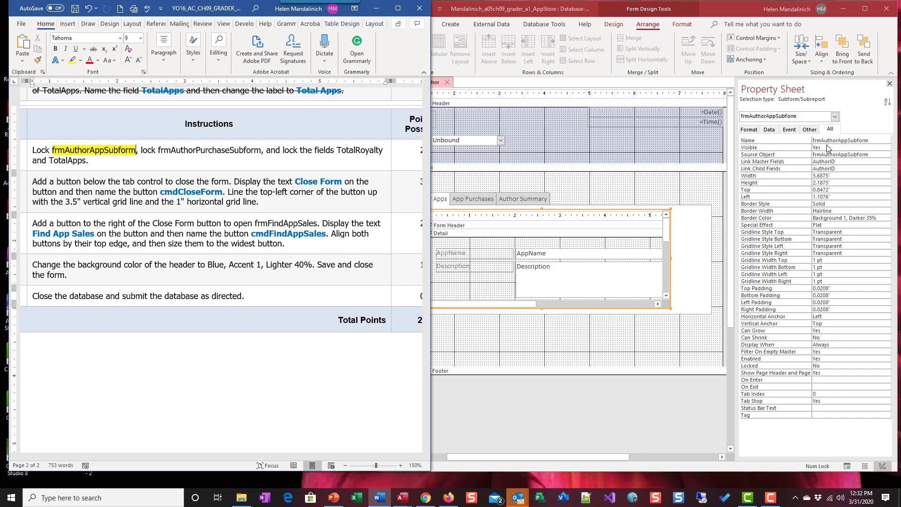
# Switch back to Access and set the Locked property of frmAuthorAppSubform to Yes
pyautogui.click(778, 134)
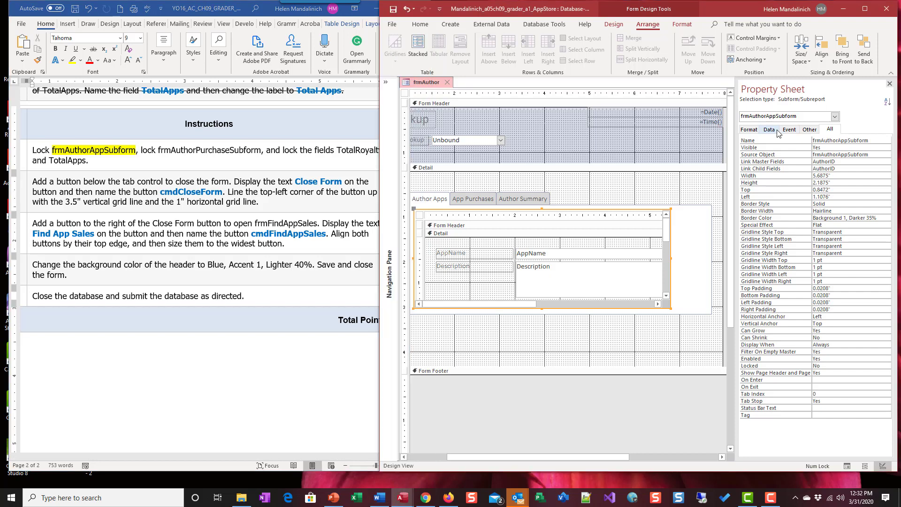
pyautogui.click(772, 131)
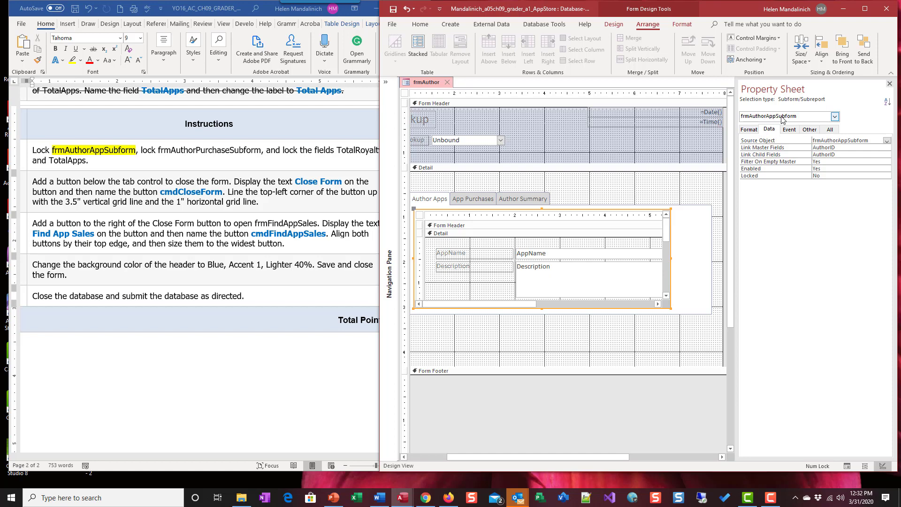
pyautogui.doubleClick(817, 177)
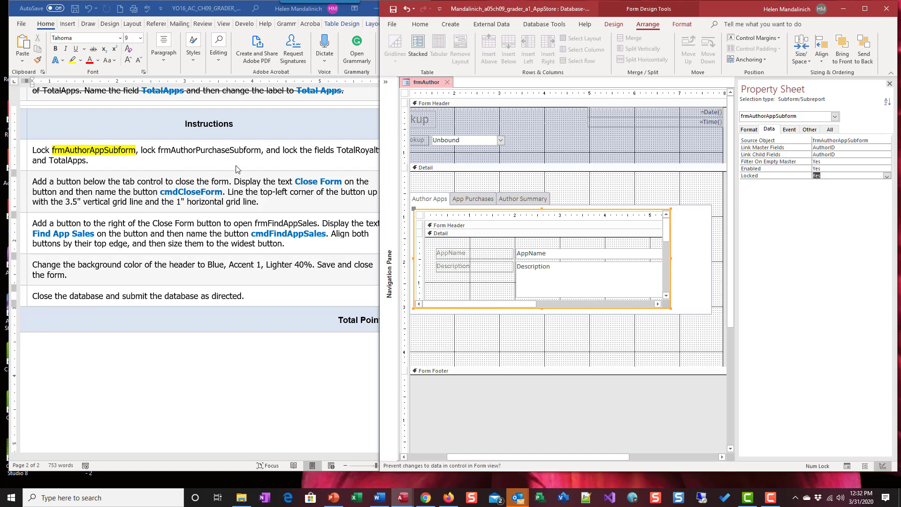
# Set the Locked property of frmAuthorPurchaseSubform on the App Purchases page to Yes
pyautogui.click(473, 199)
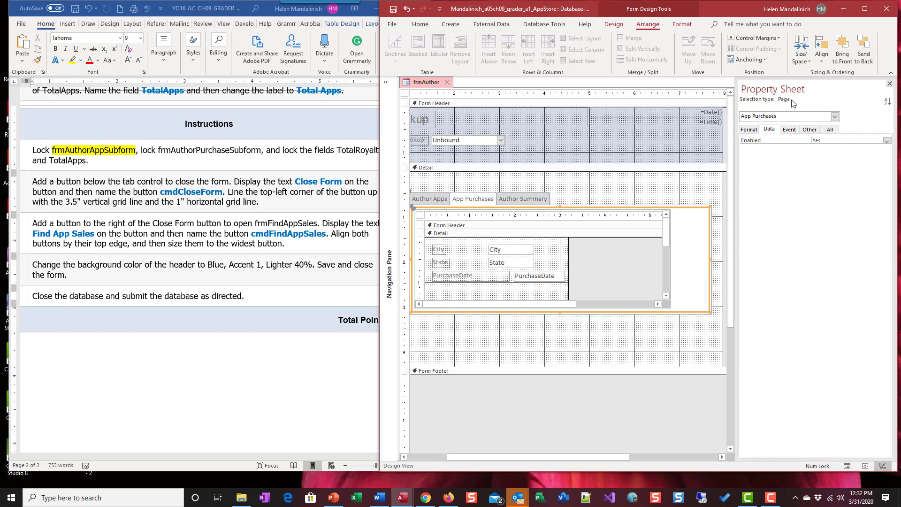
pyautogui.click(625, 222)
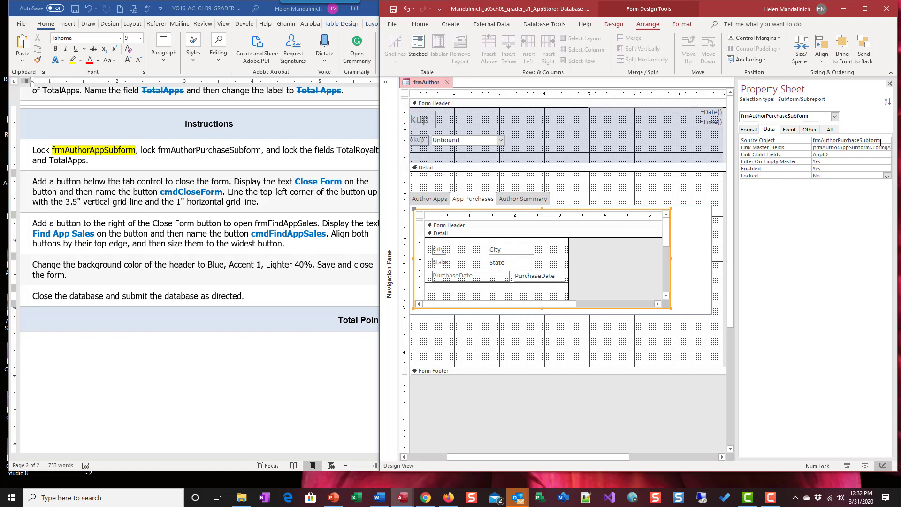
pyautogui.doubleClick(816, 176)
# Switch to the Word instructions and highlight the word frmAuthorPurchaseSubform in yellow
pyautogui.click(197, 136)
pyautogui.doubleClick(209, 149)
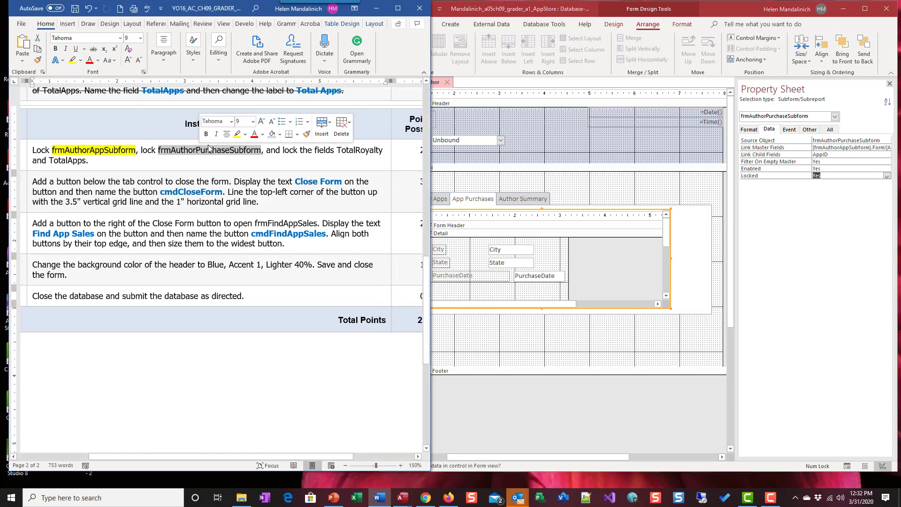
pyautogui.click(238, 134)
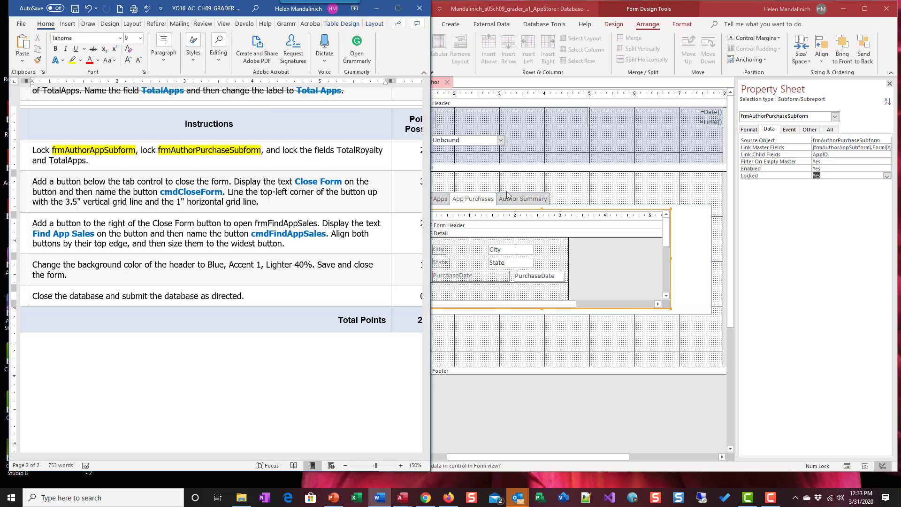
# Switch to Access and set the Locked property of the TotalRoyalty and TotalApps text boxes on the Author Summary page to Yes
pyautogui.click(522, 199)
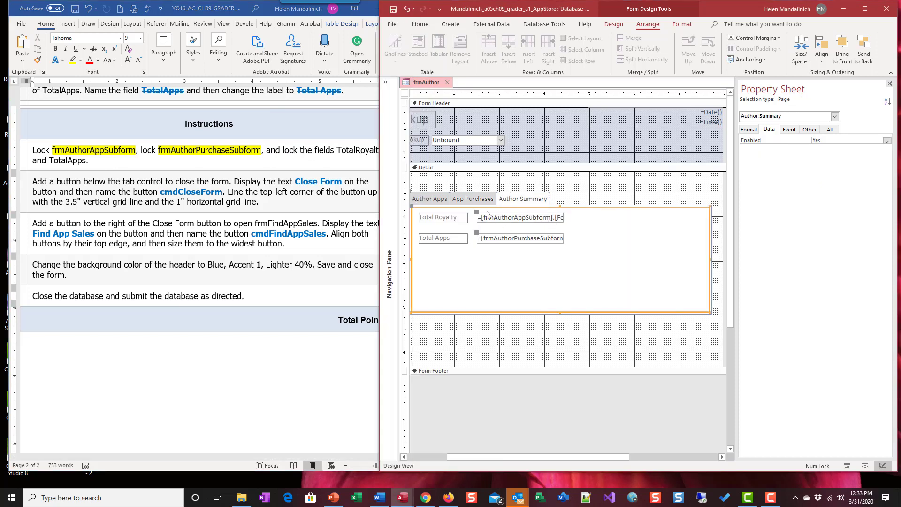
pyautogui.click(521, 220)
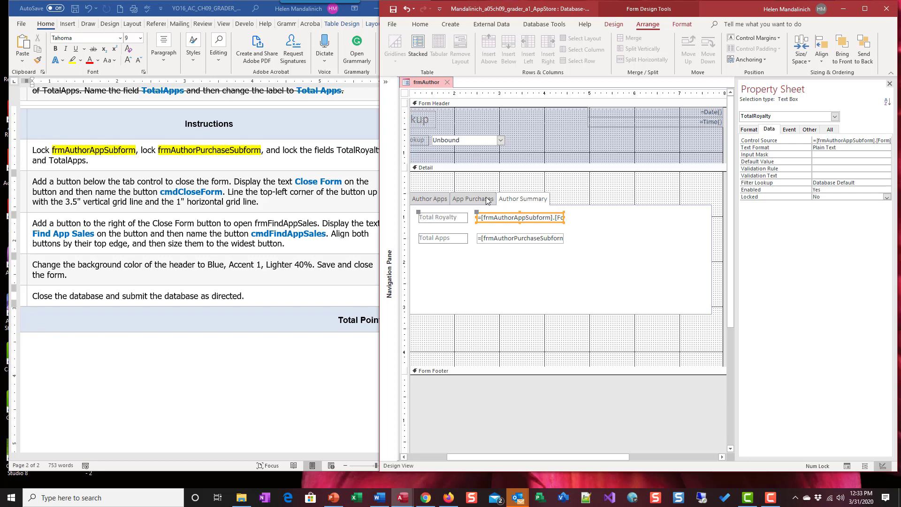
pyautogui.doubleClick(824, 197)
pyautogui.click(528, 238)
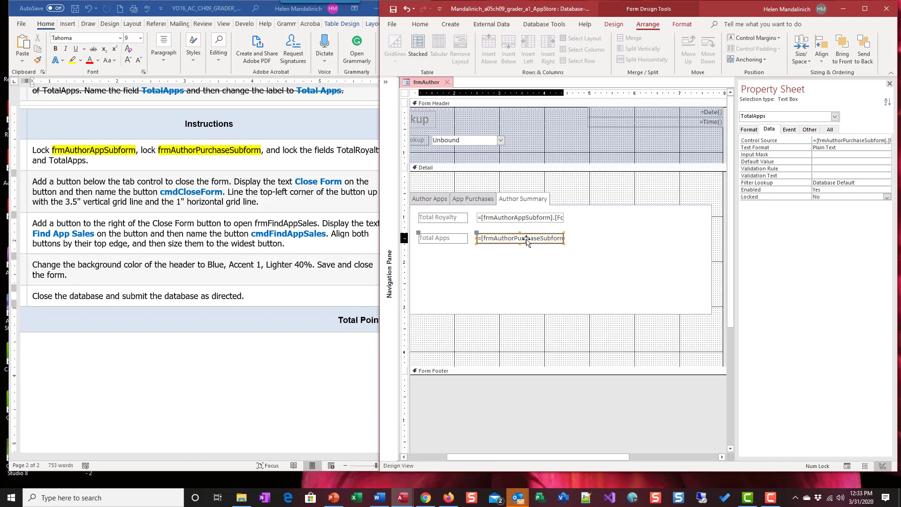
pyautogui.doubleClick(824, 197)
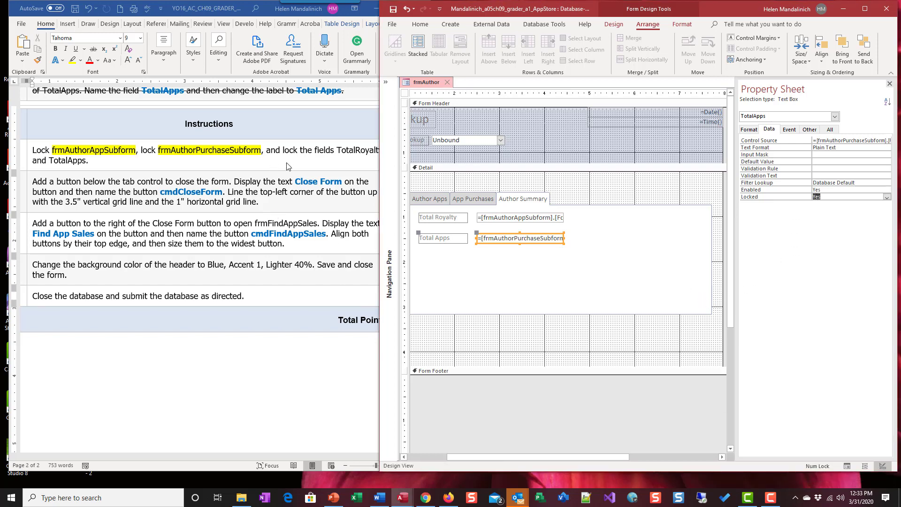
# Switch to Word, strike through the whole step 11 instruction about locking, and slightly widen the document window
pyautogui.click(330, 154)
pyautogui.moveTo(89, 160); pyautogui.dragTo(32, 150)
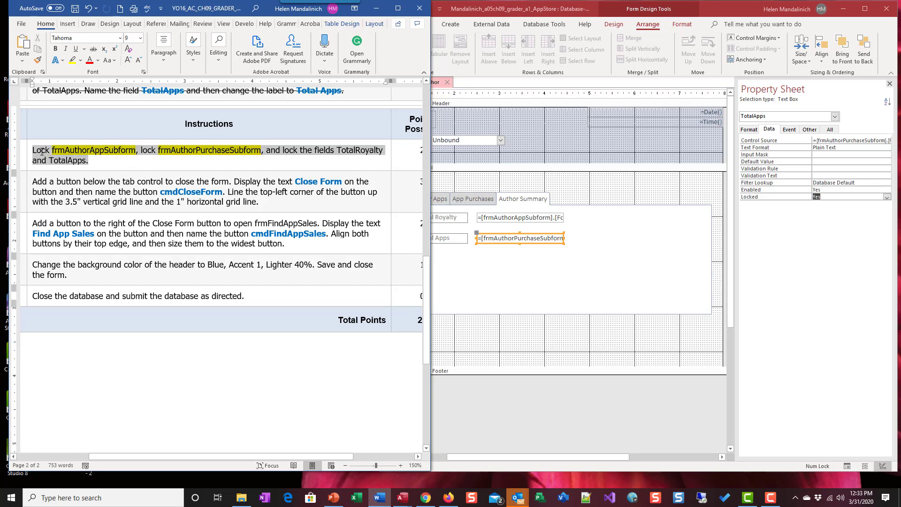
pyautogui.click(93, 49)
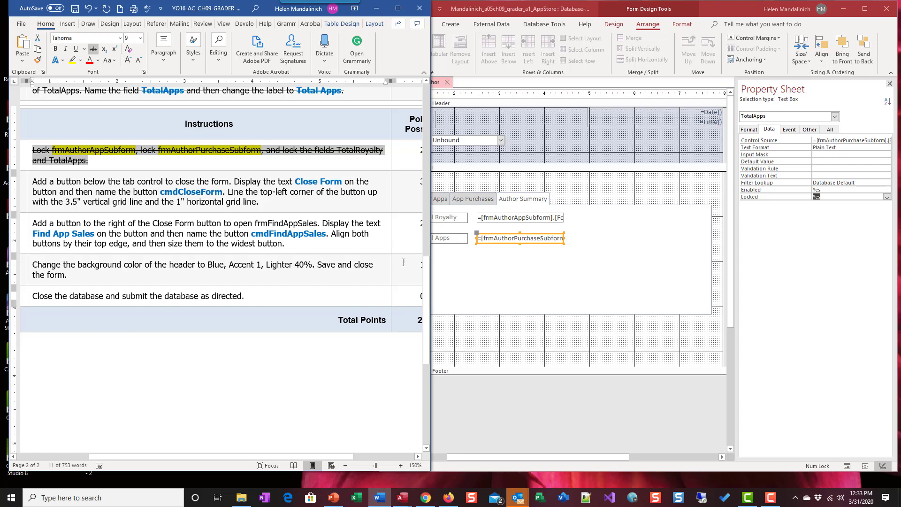
pyautogui.moveTo(430, 288)
pyautogui.mouseDown()
pyautogui.moveTo(397, 288)
pyautogui.moveTo(499, 296)
pyautogui.moveTo(438, 296)
pyautogui.mouseUp()
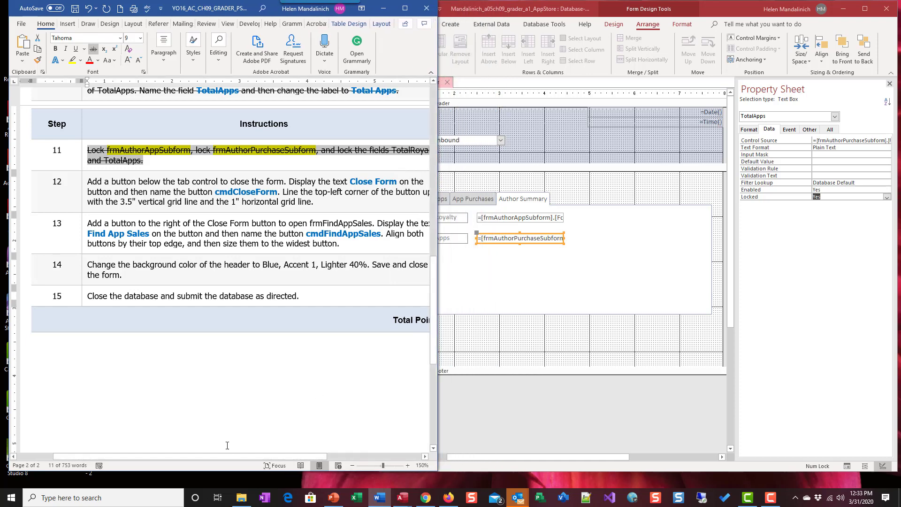
pyautogui.moveTo(227, 456); pyautogui.dragTo(264, 456)
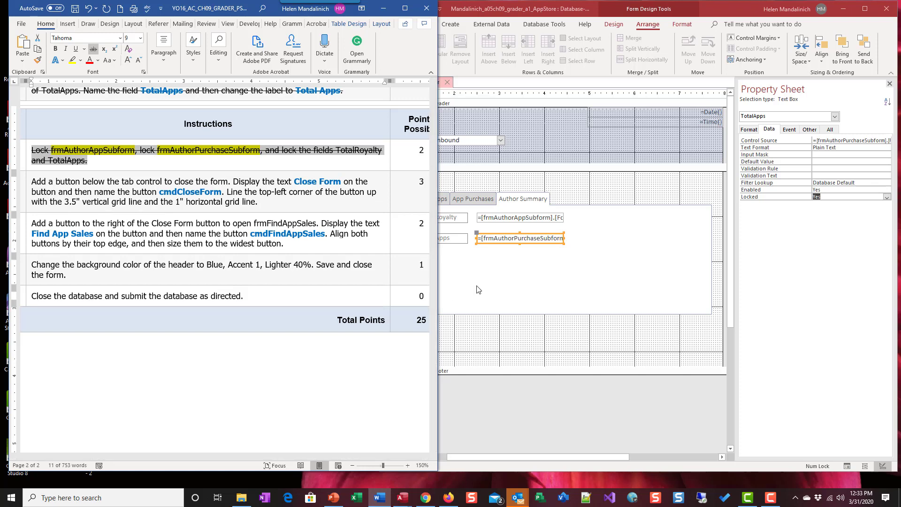
# Switch to Access and draw a command button about 1.5" wide below the tab control, starting at 1" across and 3.5" down
pyautogui.click(459, 329)
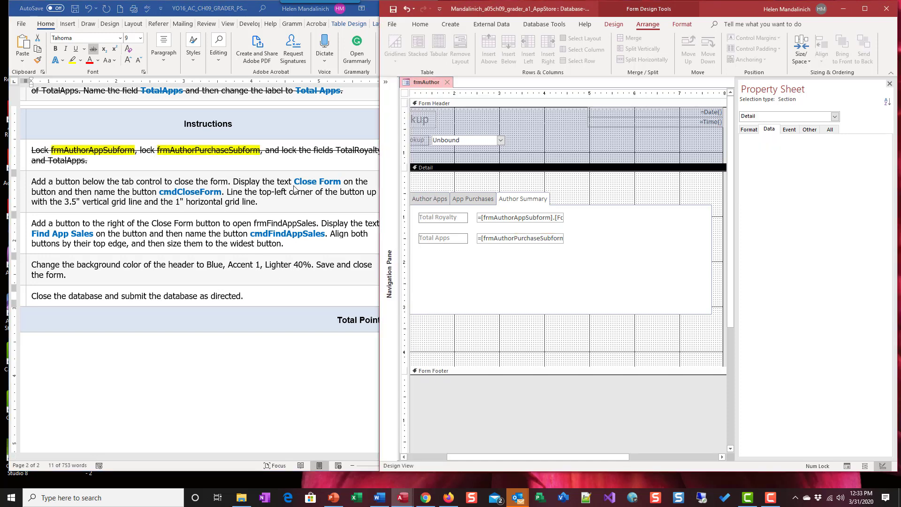
pyautogui.click(614, 24)
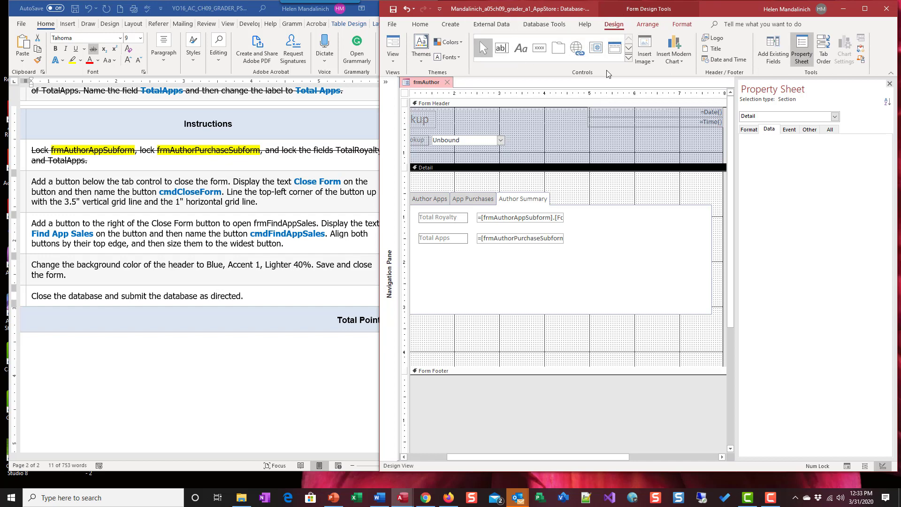
pyautogui.click(543, 47)
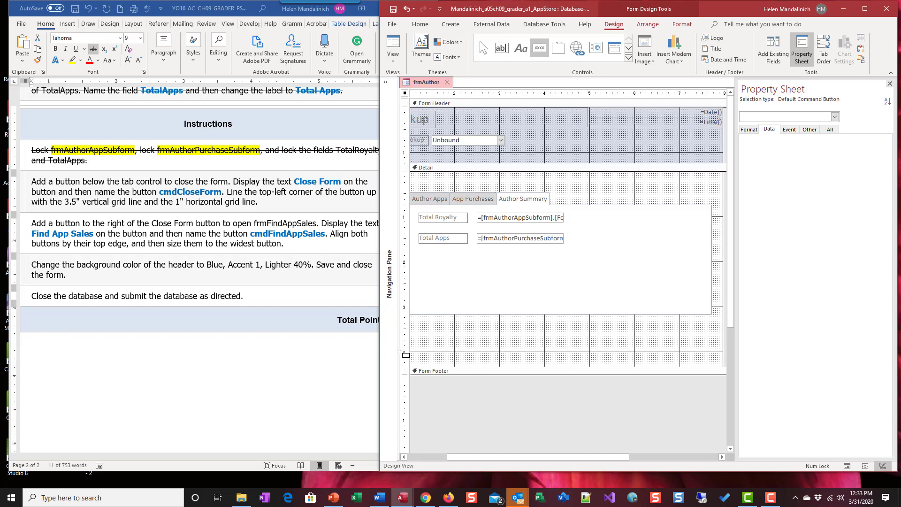
pyautogui.moveTo(563, 462); pyautogui.dragTo(523, 461)
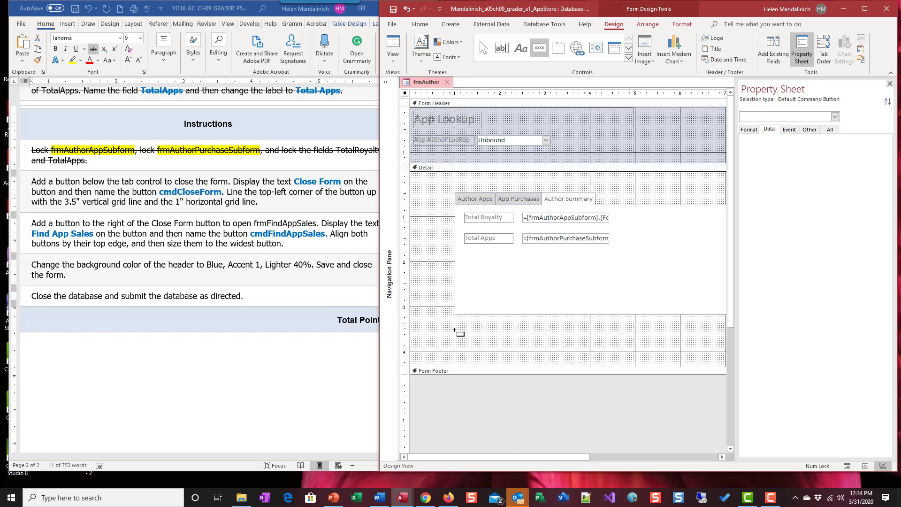
pyautogui.moveTo(455, 330); pyautogui.dragTo(521, 344)
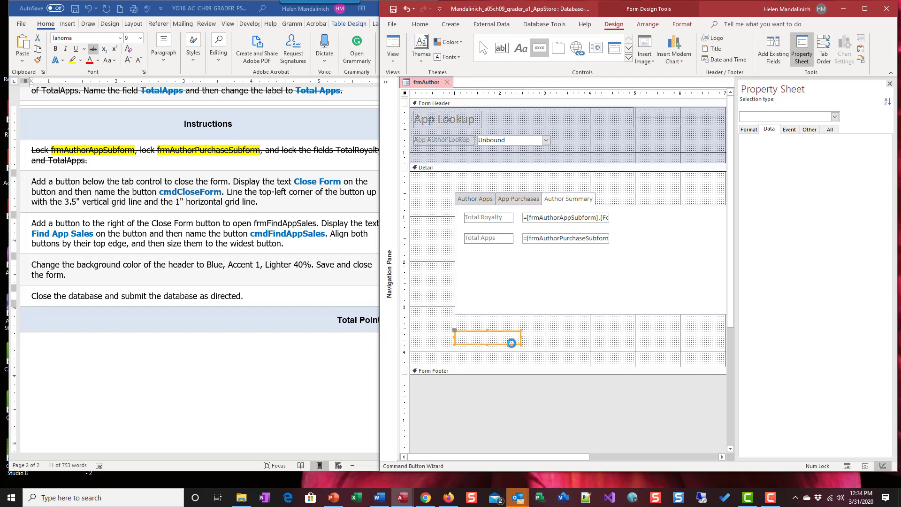
# In the Command Button Wizard, choose the Close Form action from Form Operations and display the text Close Form on the button
pyautogui.moveTo(597, 121); pyautogui.dragTo(536, 113)
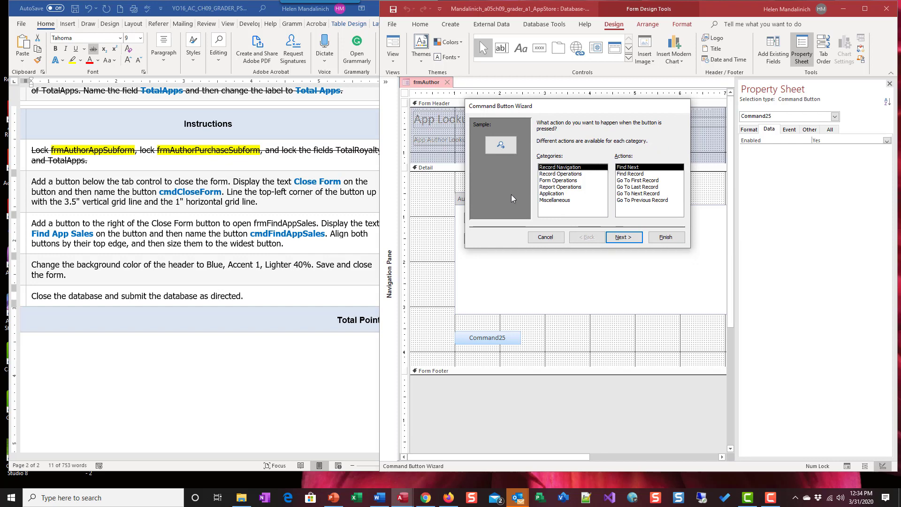
pyautogui.click(576, 175)
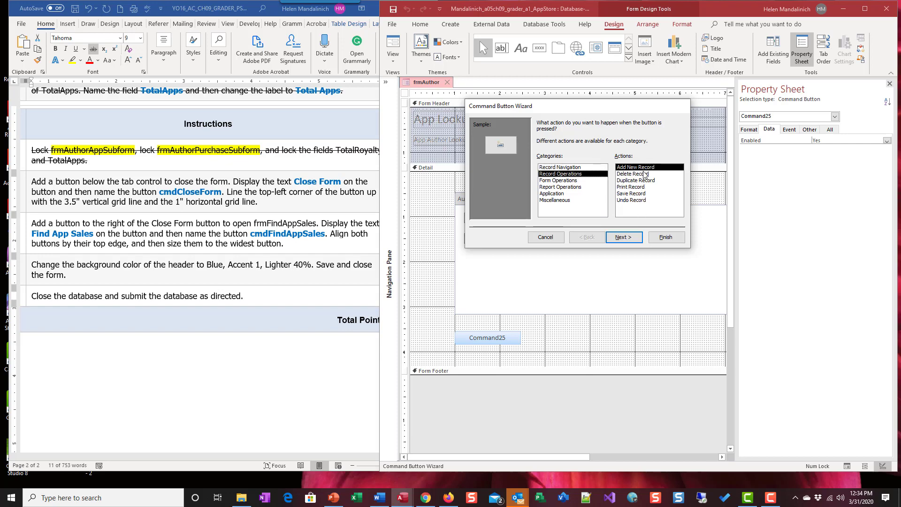
pyautogui.click(582, 182)
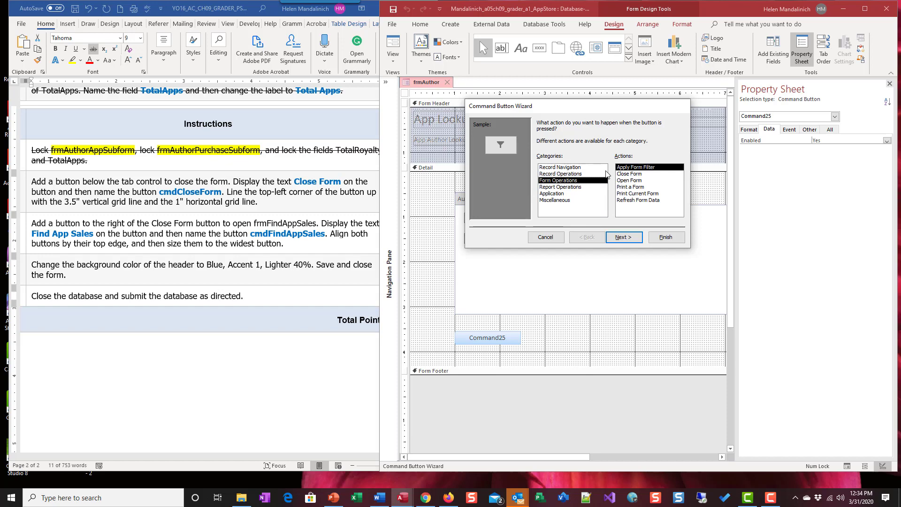
pyautogui.click(635, 175)
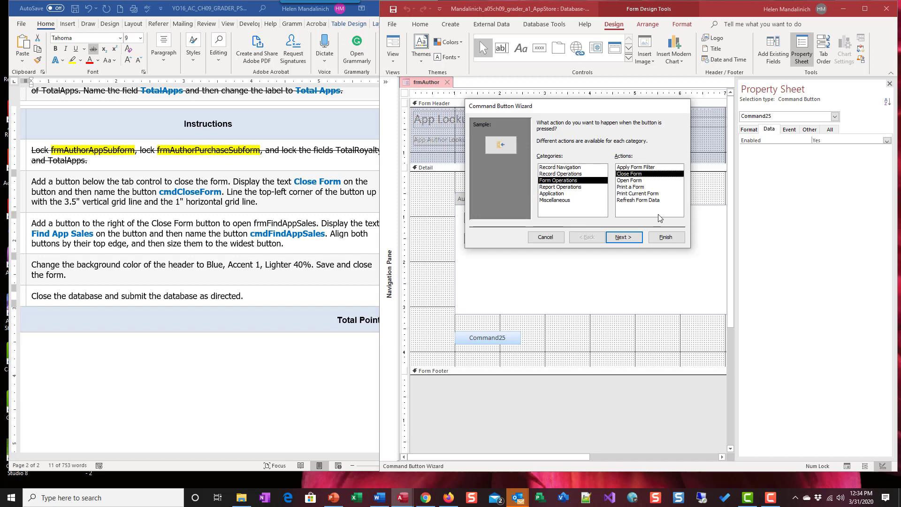
pyautogui.click(625, 237)
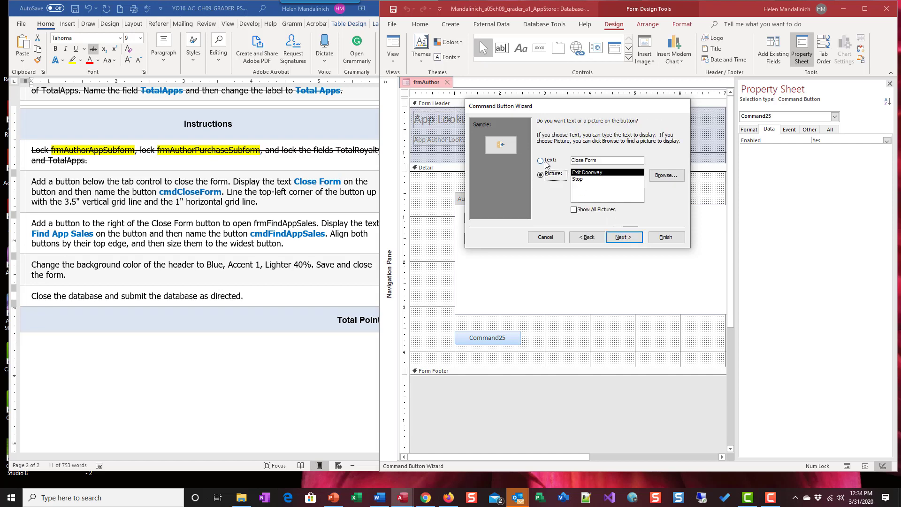
pyautogui.click(540, 161)
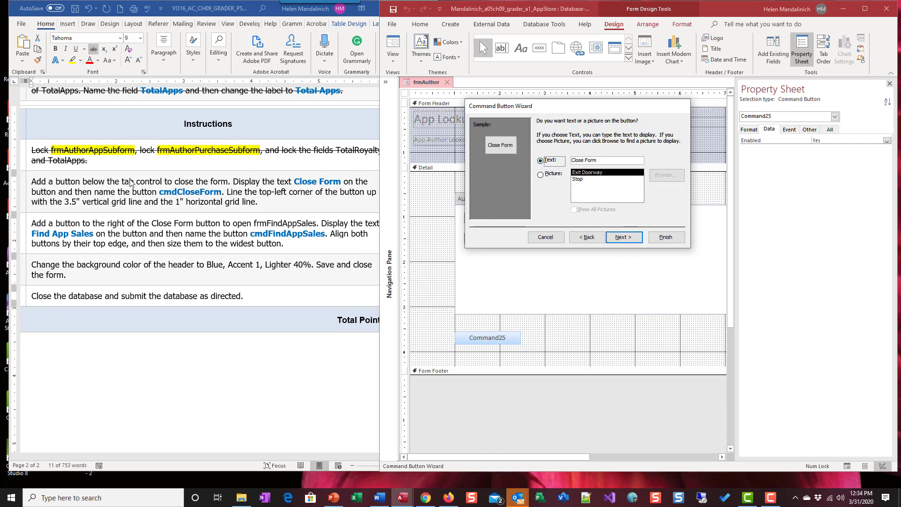
# Name the new button cmdCloseForm and finish the Command Button Wizard
pyautogui.click(623, 237)
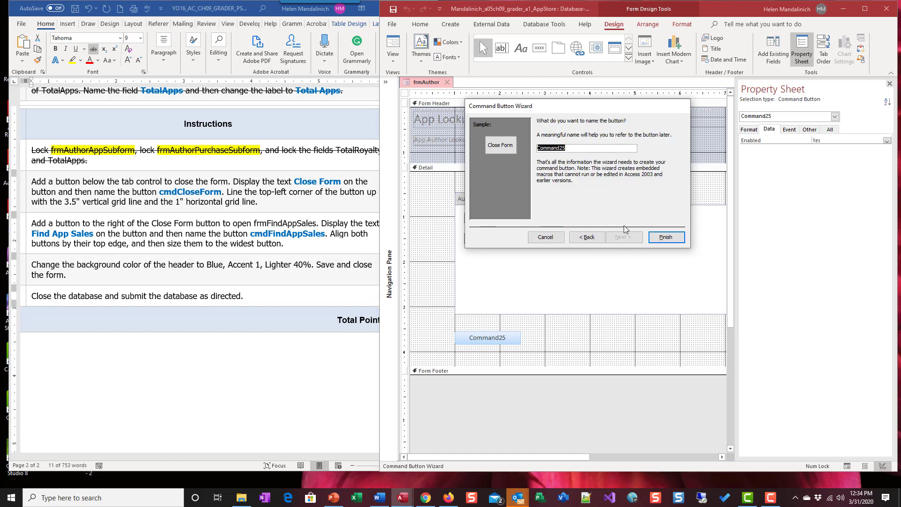
pyautogui.write('cmdCloseForm')
pyautogui.click(665, 237)
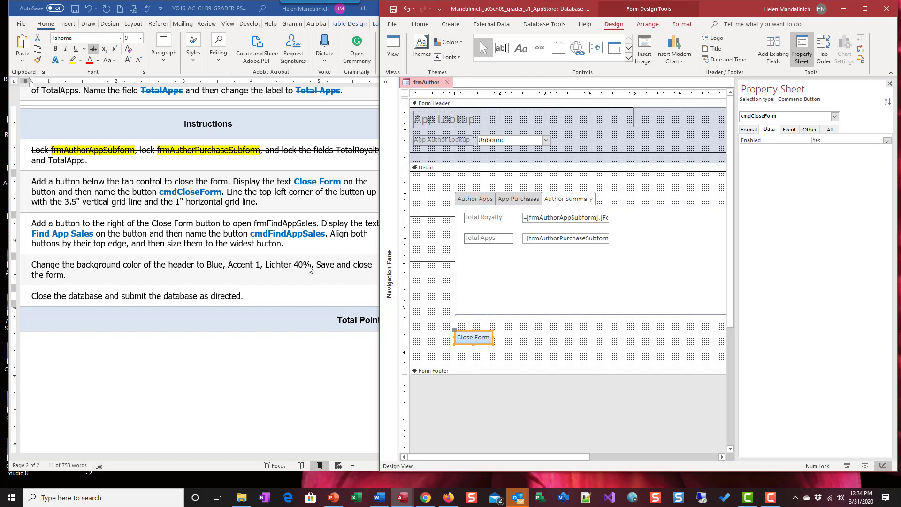
# Switch to Word, strike through the whole Close Form button instruction, and highlight the word open in the following instruction in yellow
pyautogui.click(249, 205)
pyautogui.tripleClick(249, 204)
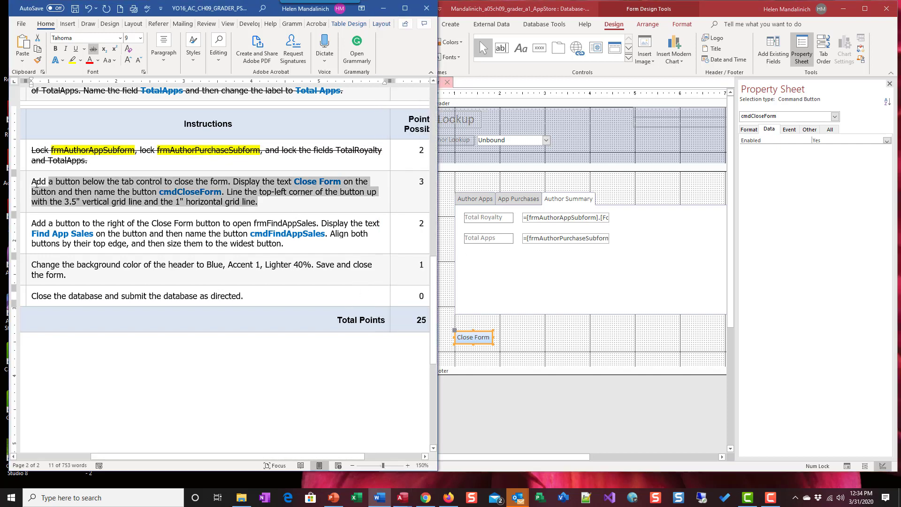
pyautogui.click(94, 50)
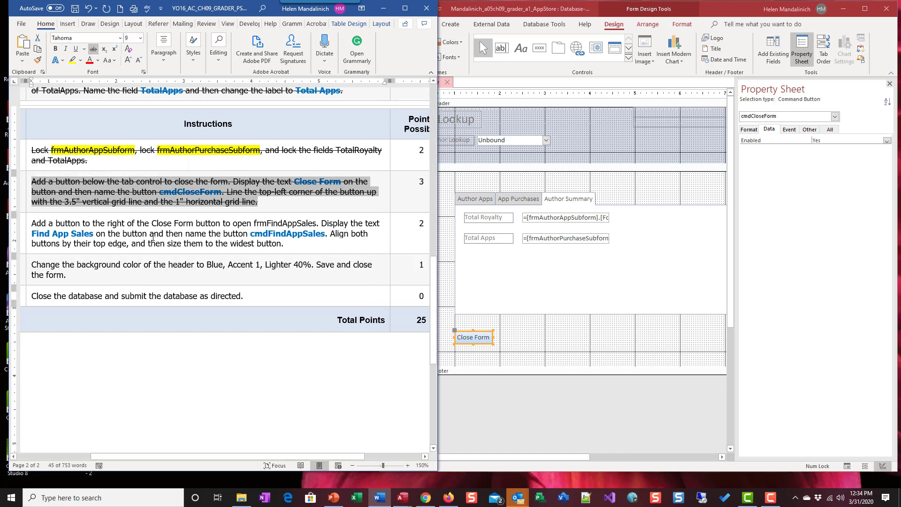
pyautogui.scroll(-1, 80, 202)
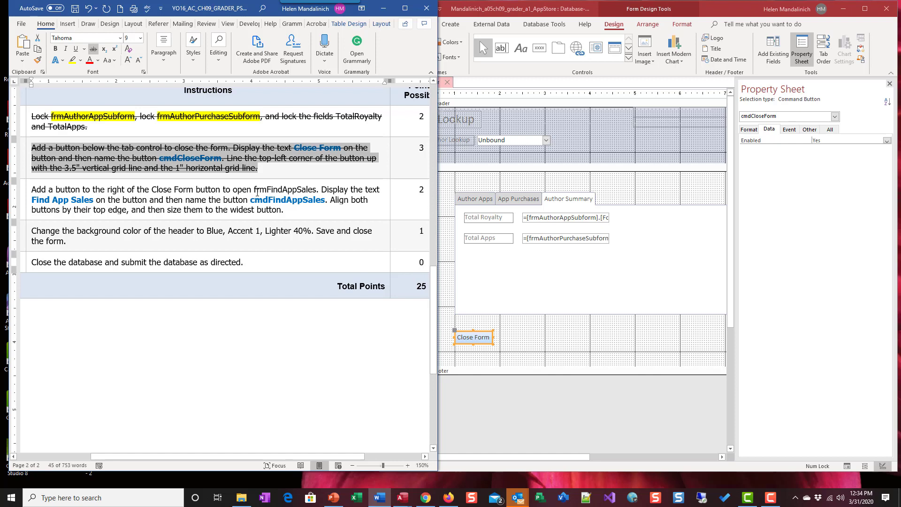
pyautogui.doubleClick(238, 190)
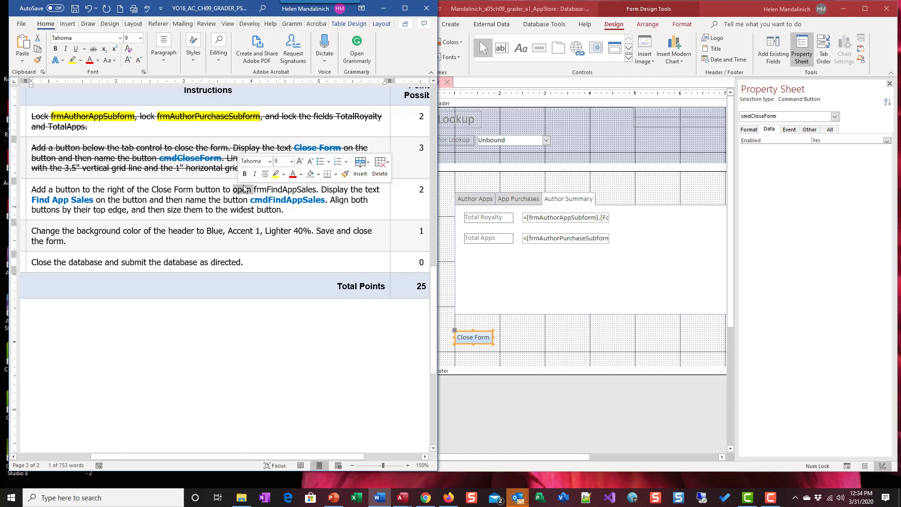
pyautogui.click(276, 173)
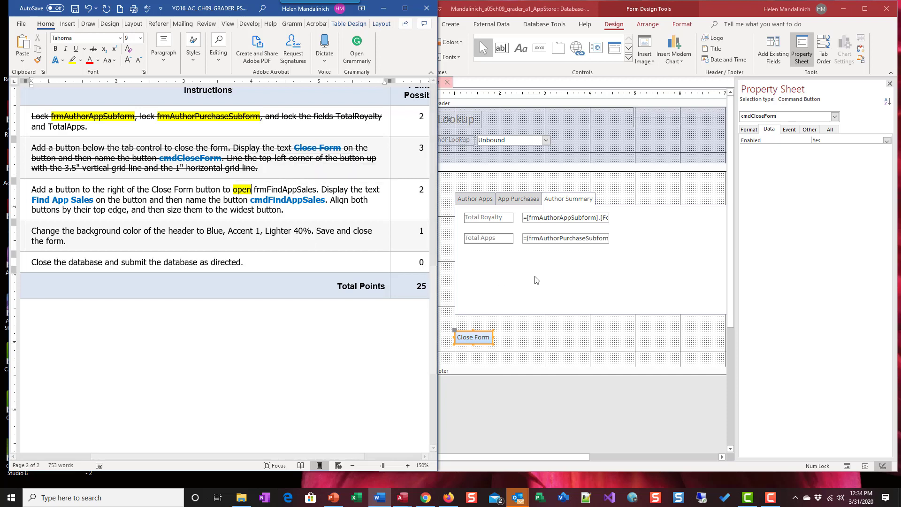
# Switch to Access and draw a command button about 0.9" wide beside the Close Form button, level with its top edge
pyautogui.click(546, 335)
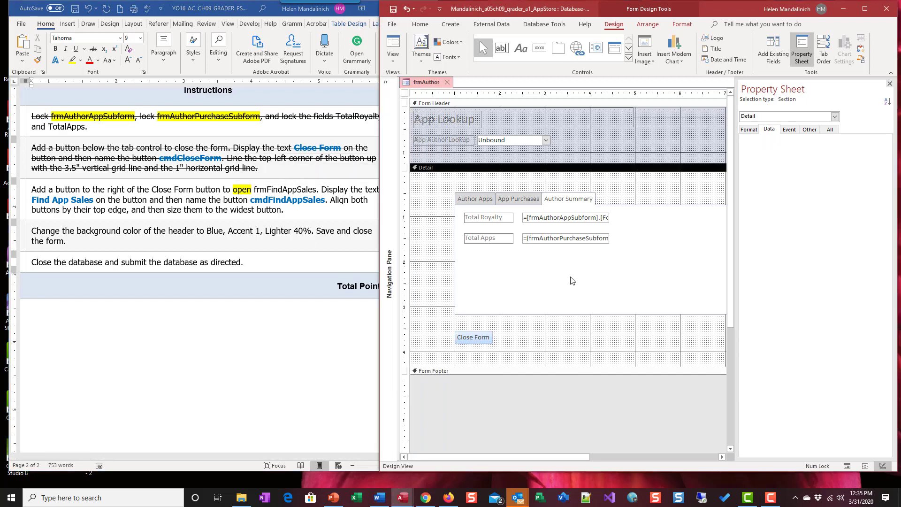
pyautogui.click(540, 49)
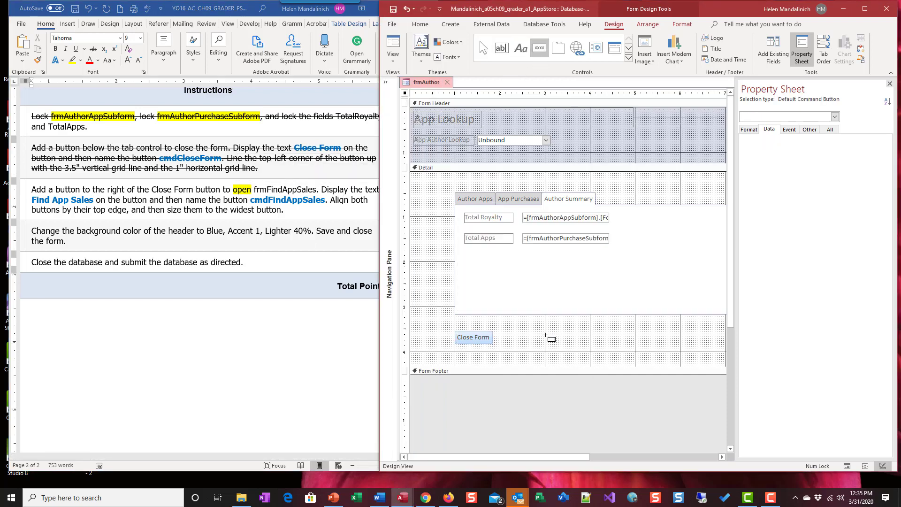
pyautogui.moveTo(524, 331); pyautogui.dragTo(565, 344)
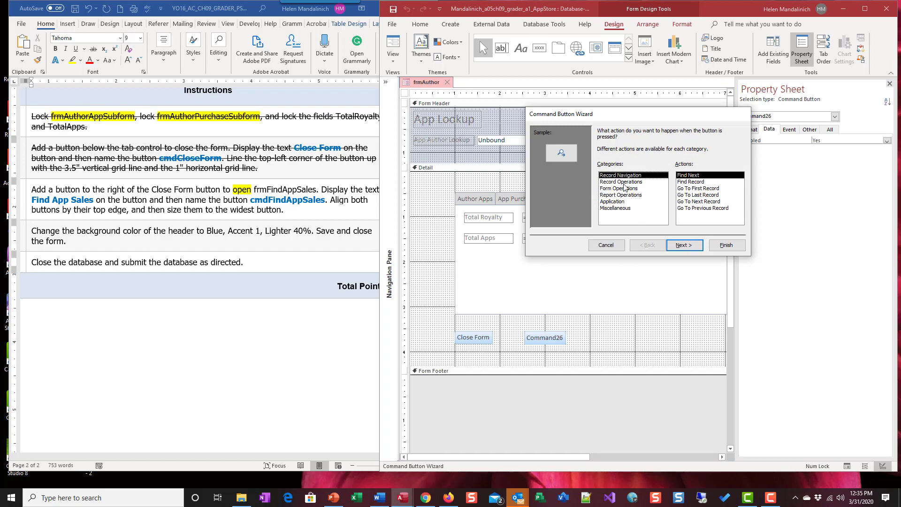
# In the Command Button Wizard, choose the Open Form action from Form Operations and pick frmFindAppSales as the form to open
pyautogui.click(624, 188)
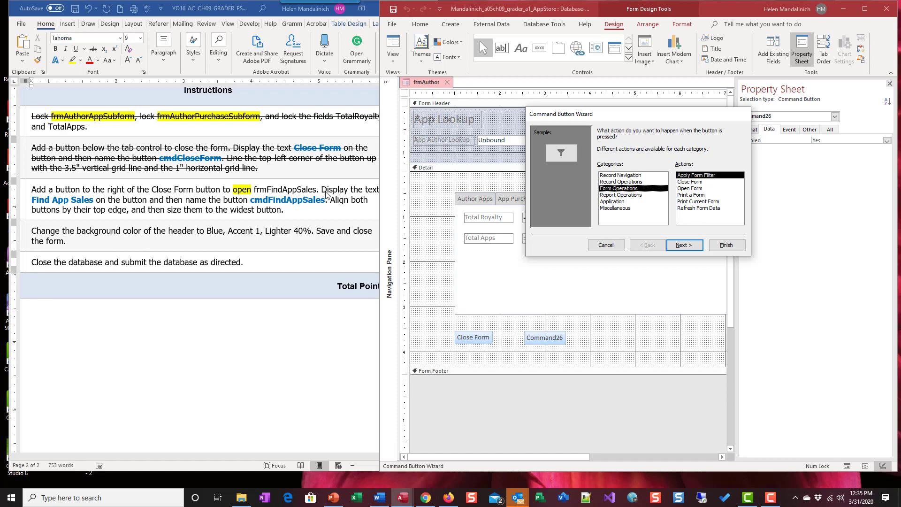
pyautogui.click(698, 190)
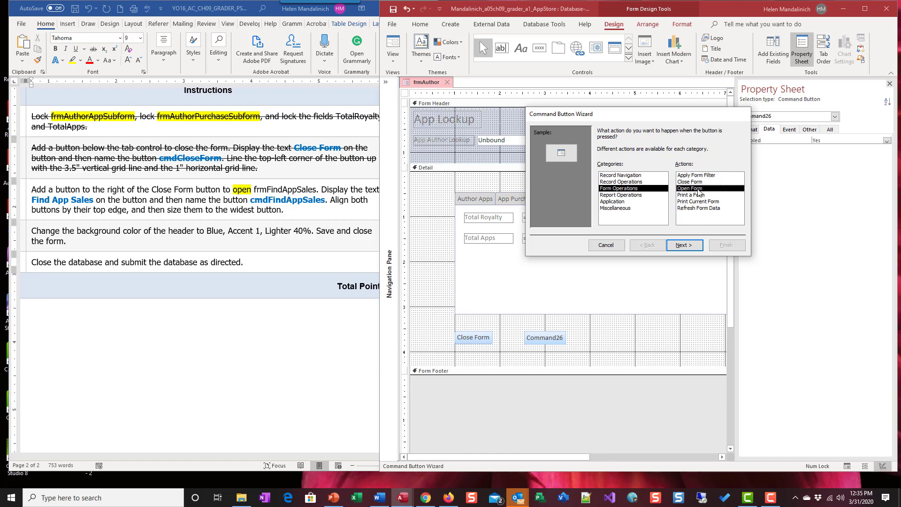
pyautogui.click(691, 249)
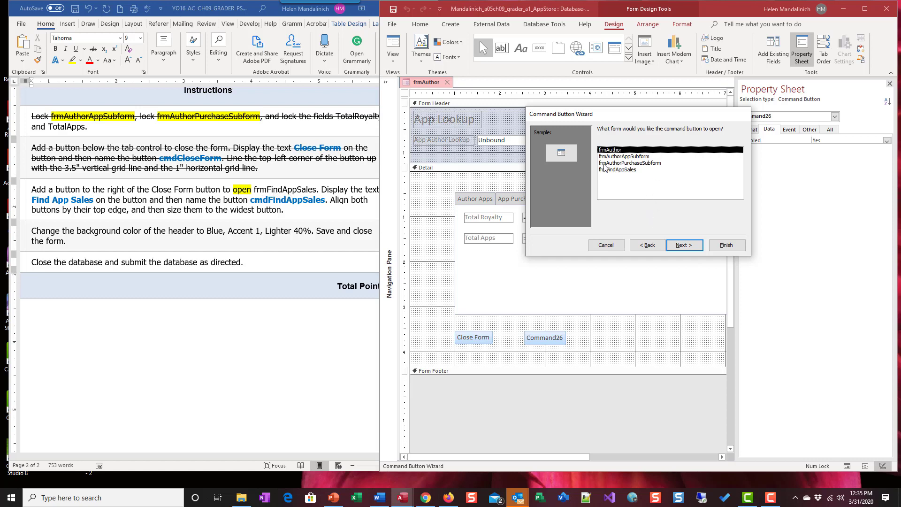
pyautogui.click(629, 170)
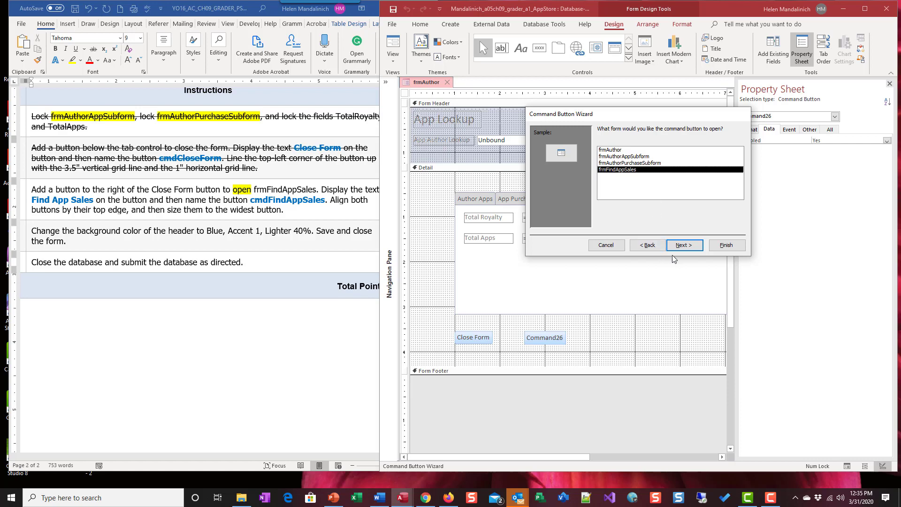
pyautogui.click(684, 248)
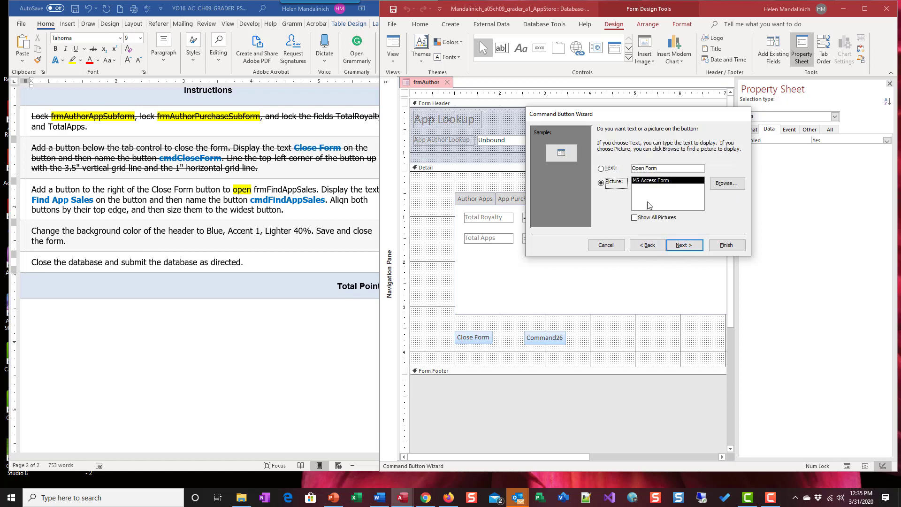
# Display the text Find App Sales on the button, name it cmdFindAppSales, and finish the wizard
pyautogui.click(607, 168)
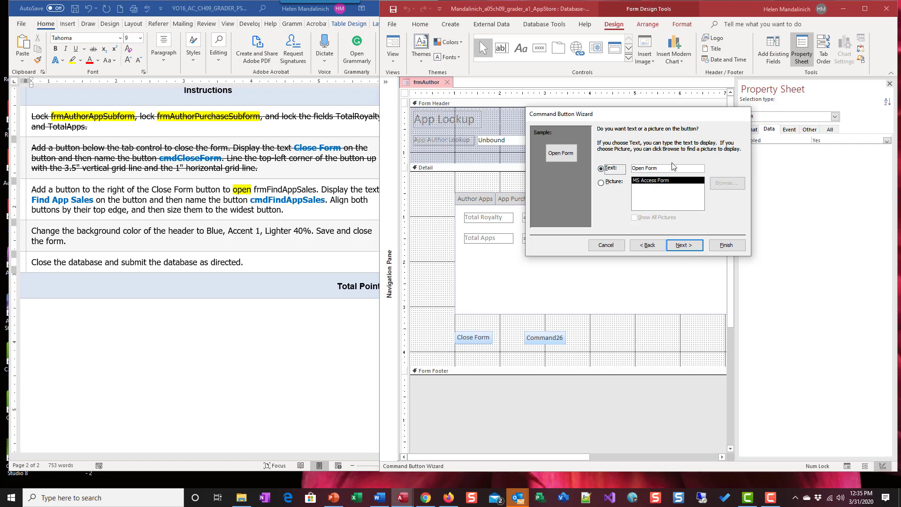
pyautogui.press('Tab')
pyautogui.write('Find App Sales')
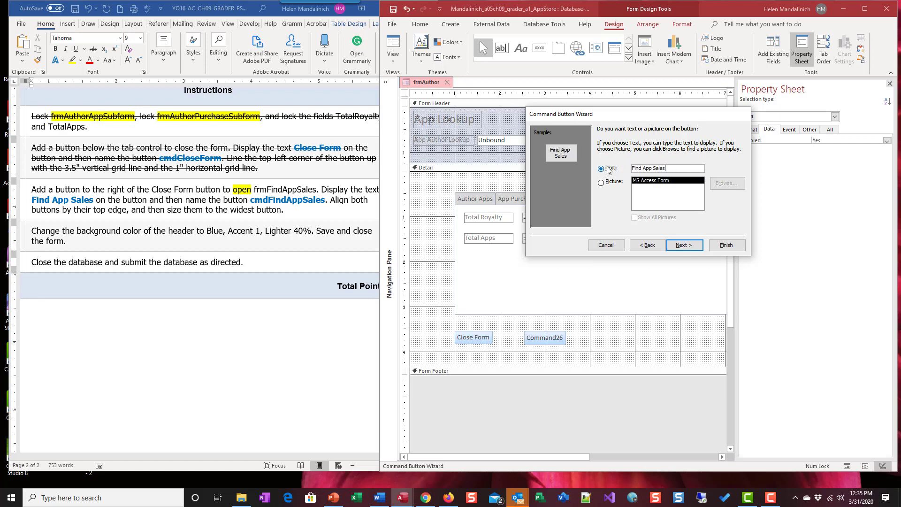
pyautogui.click(683, 245)
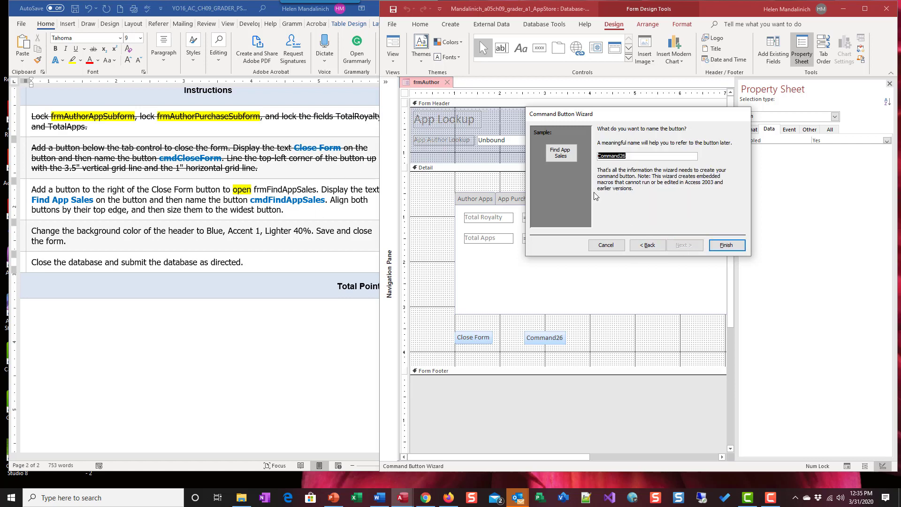
pyautogui.write('cmdFindAppSales')
pyautogui.click(726, 245)
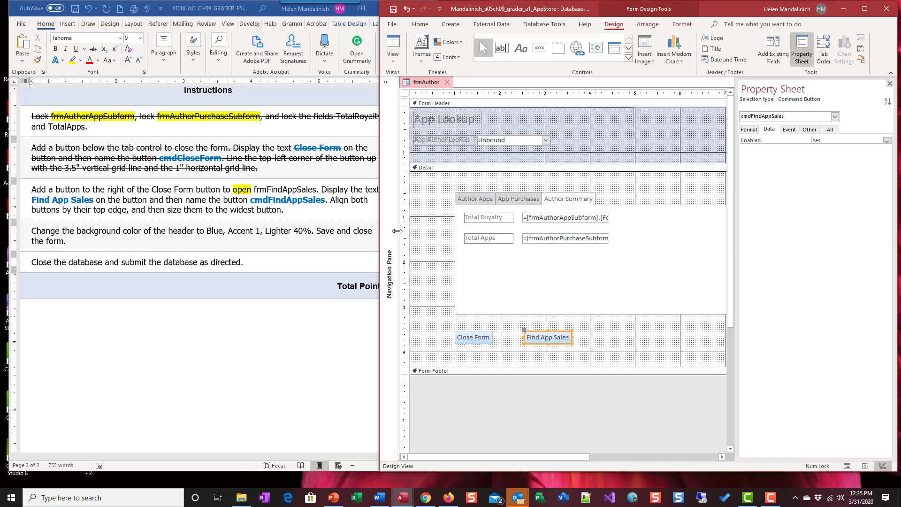
# Narrow the Access window slightly, shift the Word instruction page sideways to uncover its text, and return to the form in Access
pyautogui.moveTo(379, 231); pyautogui.dragTo(390, 231)
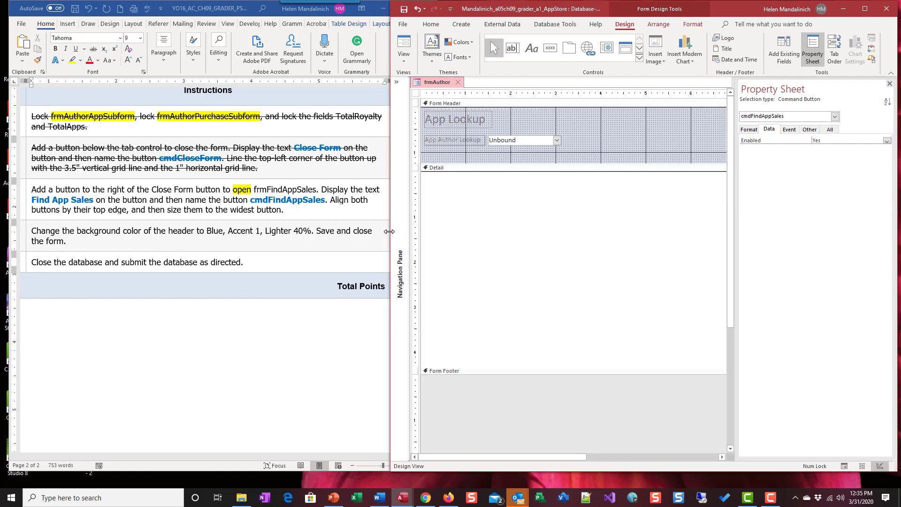
pyautogui.click(232, 457)
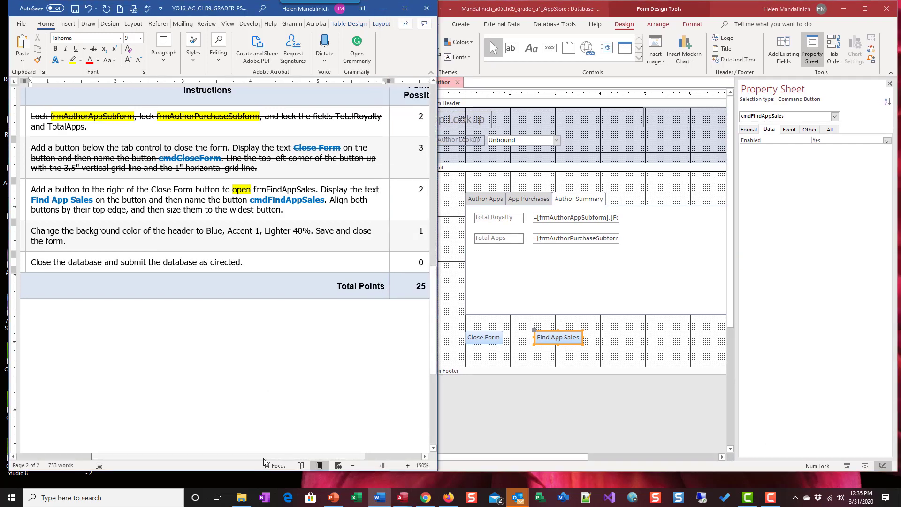
pyautogui.click(444, 235)
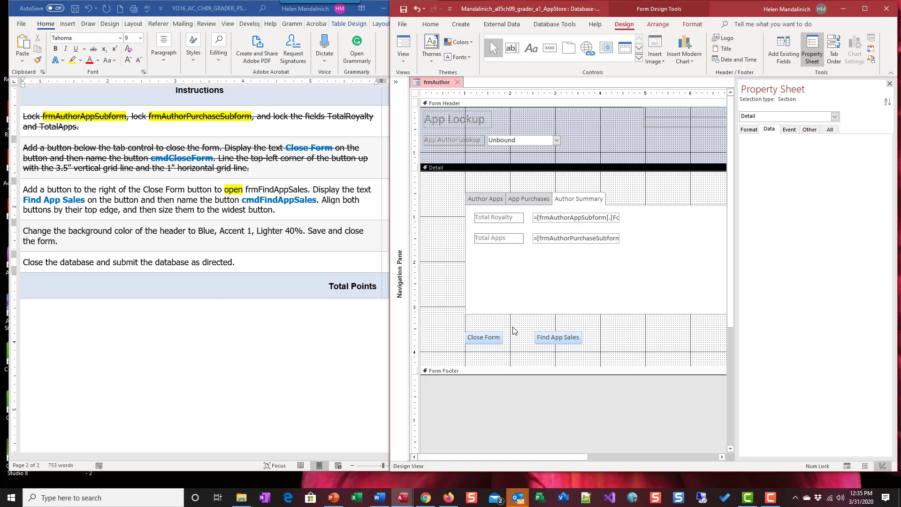
# Size the Close Form and Find App Sales buttons to the tallest and the widest, and align both by their top edges
pyautogui.moveTo(458, 325); pyautogui.dragTo(629, 361)
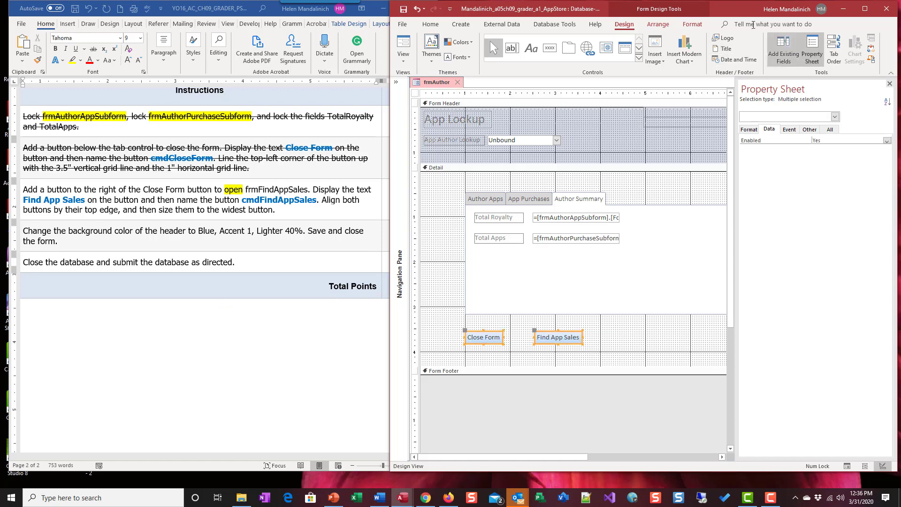
pyautogui.click(659, 25)
pyautogui.click(798, 61)
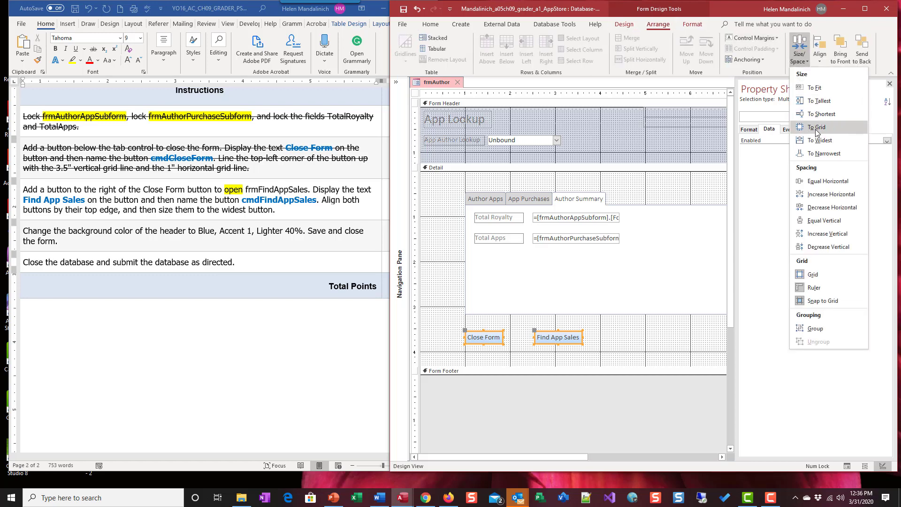
pyautogui.click(832, 100)
pyautogui.click(799, 55)
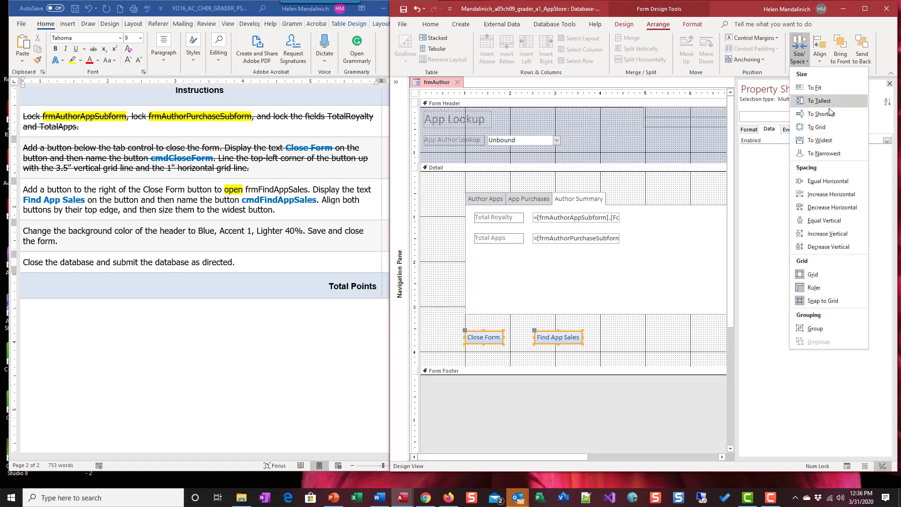
pyautogui.click(832, 140)
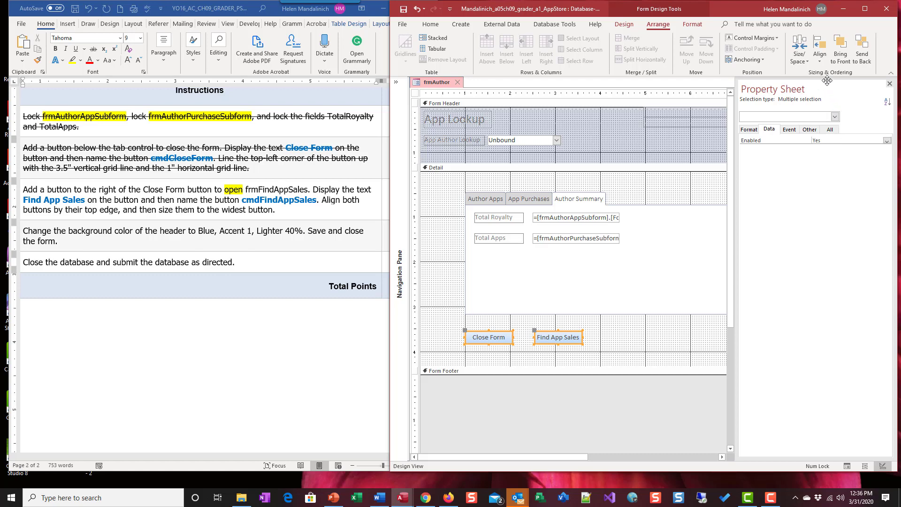
pyautogui.click(823, 61)
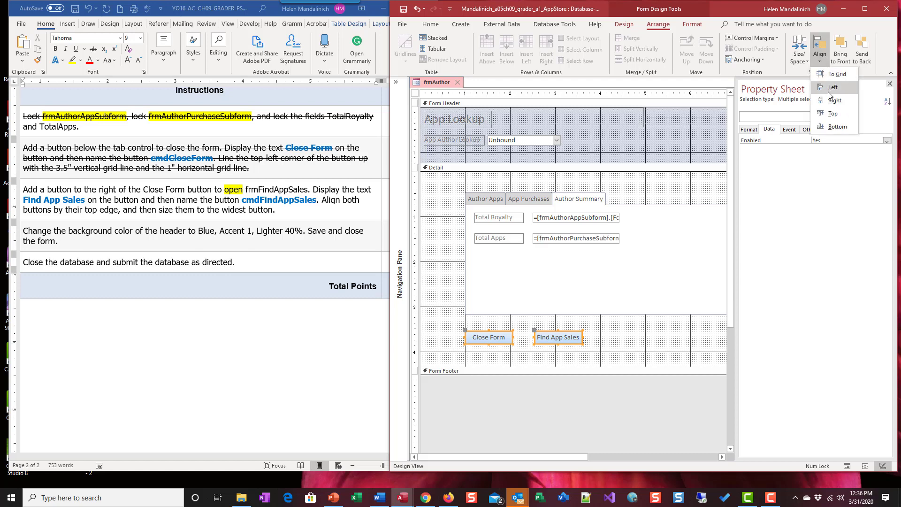
pyautogui.click(830, 115)
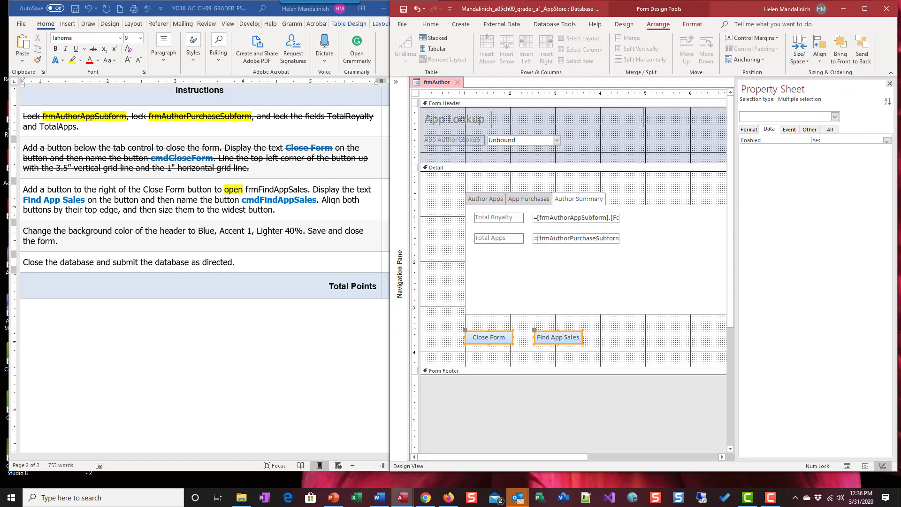
pyautogui.click(650, 339)
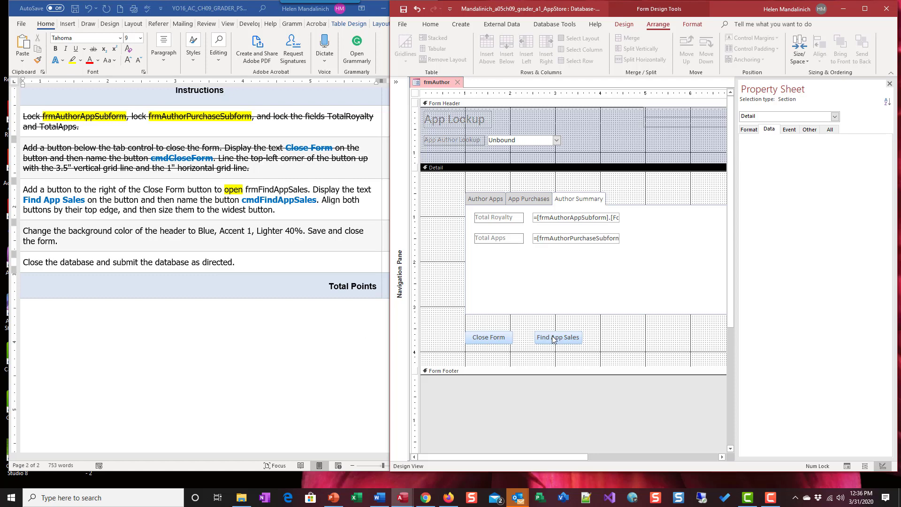
# Bring up the Word instructions to read the next task, and show the format properties of the Form Header section in Access
pyautogui.click(273, 454)
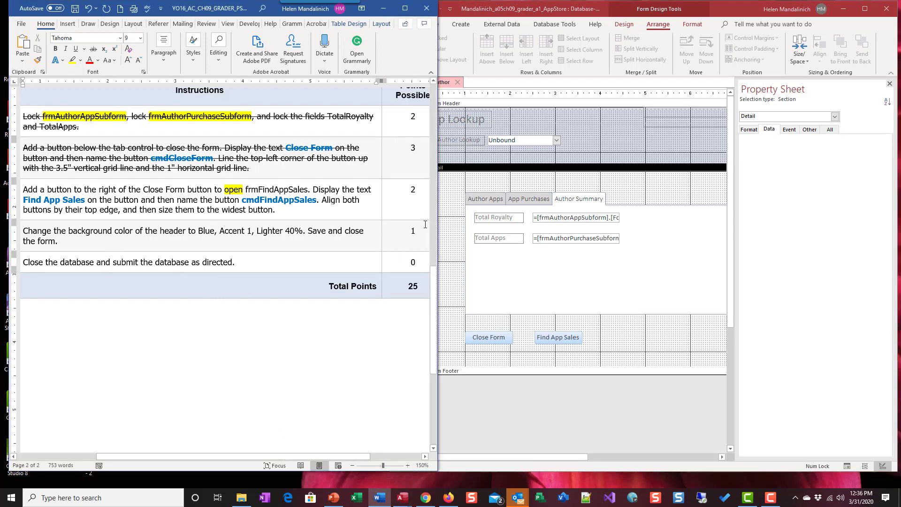
pyautogui.click(602, 131)
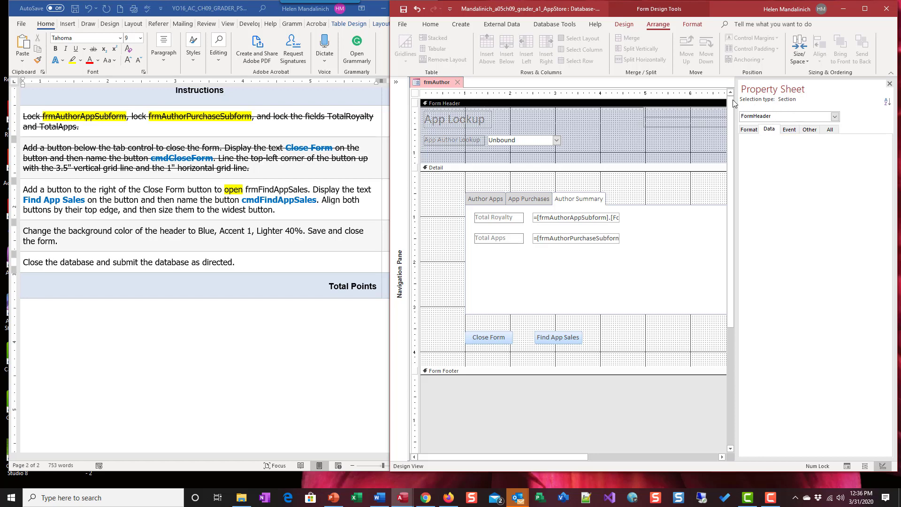
pyautogui.click(750, 131)
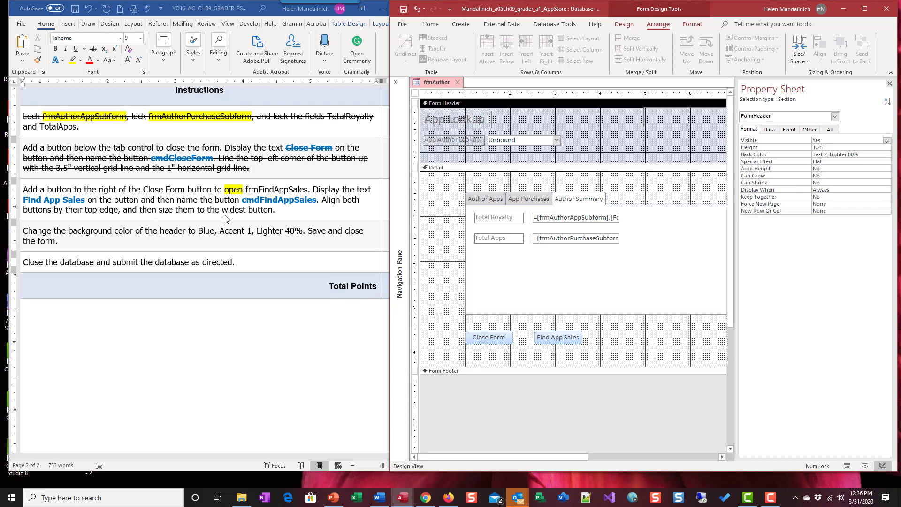
# Switch to Word and strike through the whole instruction about adding the Find App Sales button
pyautogui.click(272, 212)
pyautogui.tripleClick(69, 198)
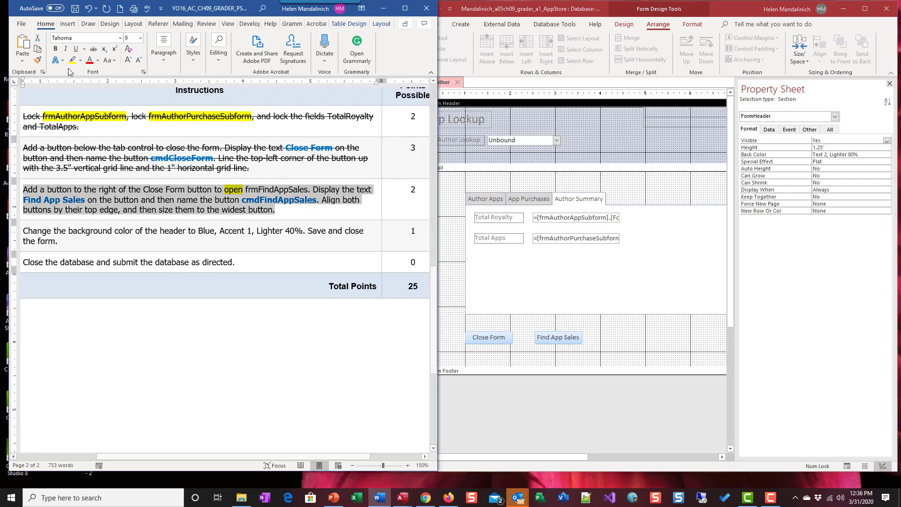
pyautogui.click(93, 49)
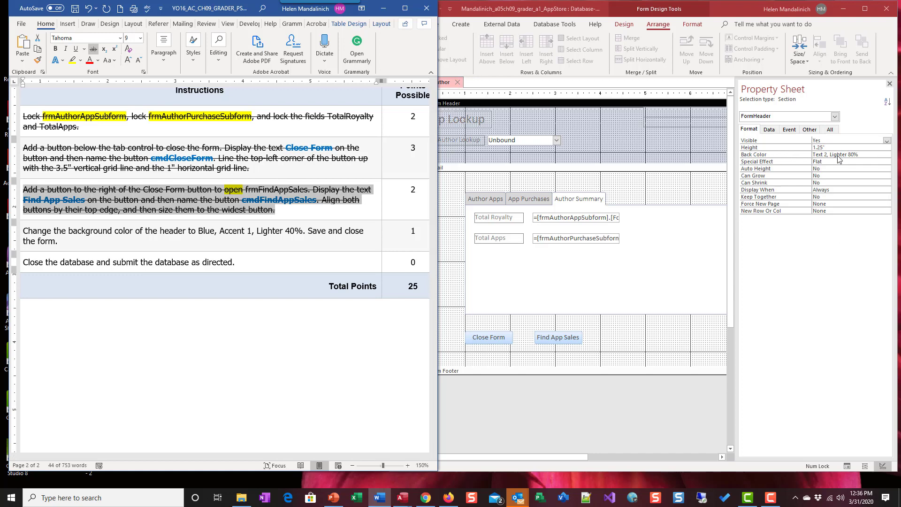
# In Access, set the form header's background color to Blue, Accent 1, Lighter 40%, and close the Property Sheet
pyautogui.click(872, 157)
pyautogui.click(879, 155)
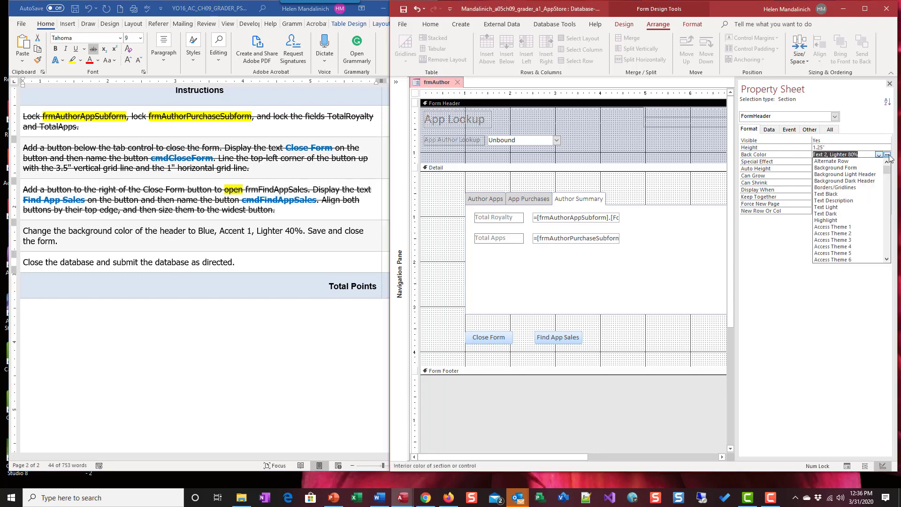
pyautogui.click(886, 155)
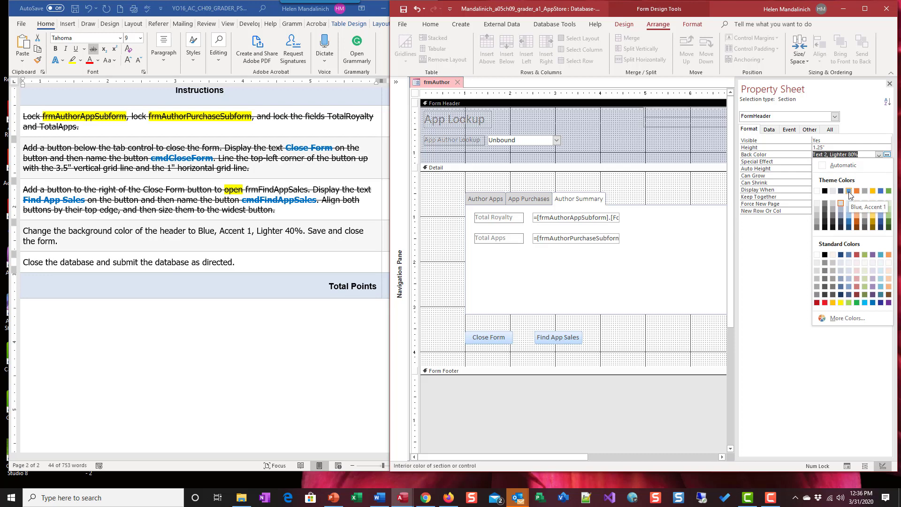
pyautogui.click(848, 216)
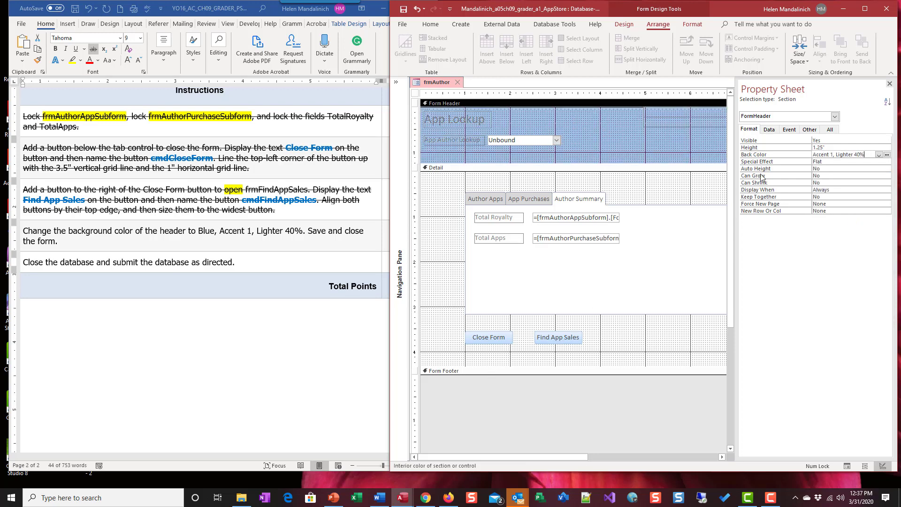
pyautogui.click(889, 84)
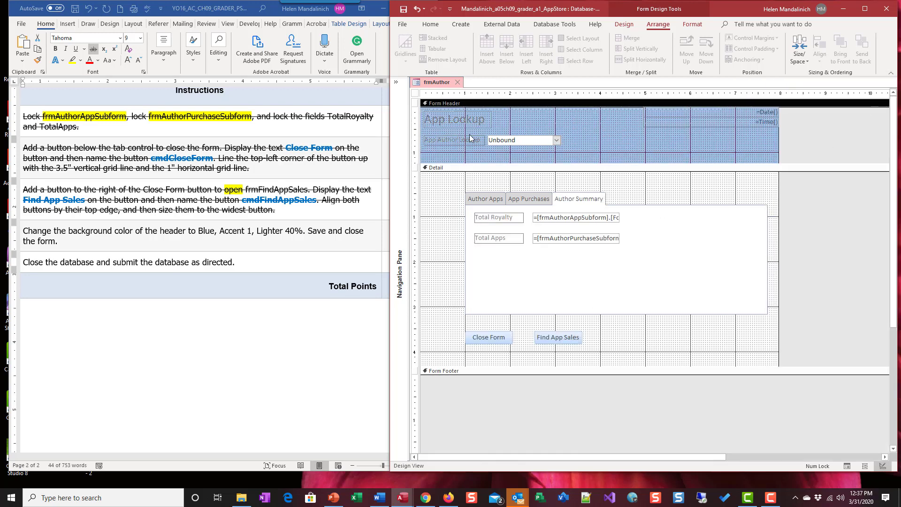
# Display frmAuthor in Form view and maximize the Access window
pyautogui.click(619, 26)
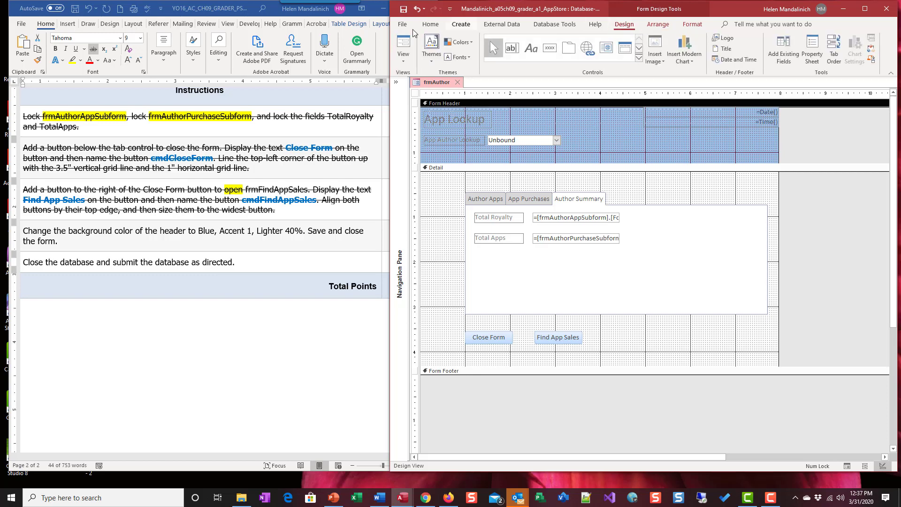
pyautogui.click(403, 43)
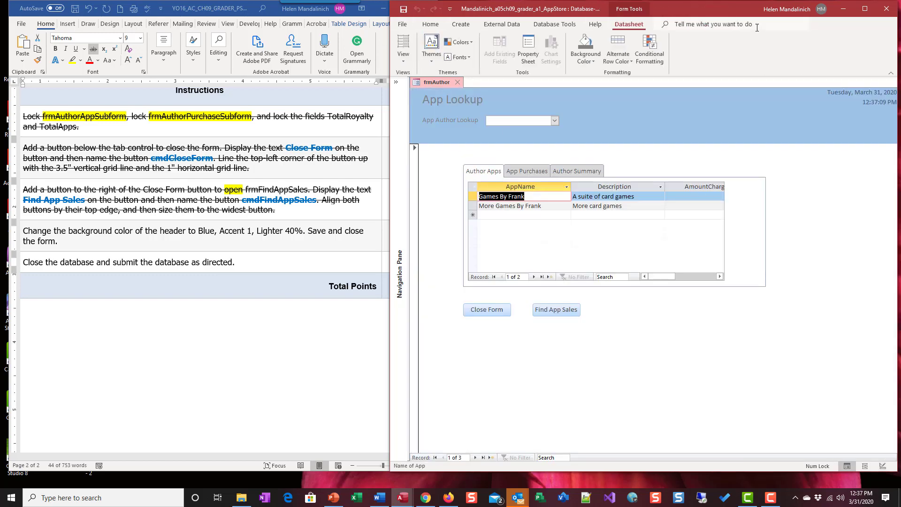
pyautogui.click(865, 9)
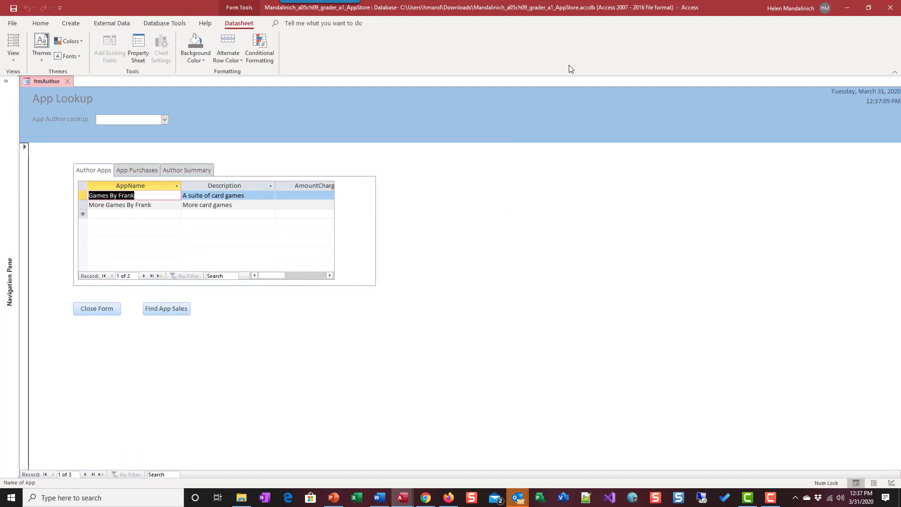
# Look up the second listed author and view that author's App Purchases and Author Summary pages
pyautogui.click(164, 119)
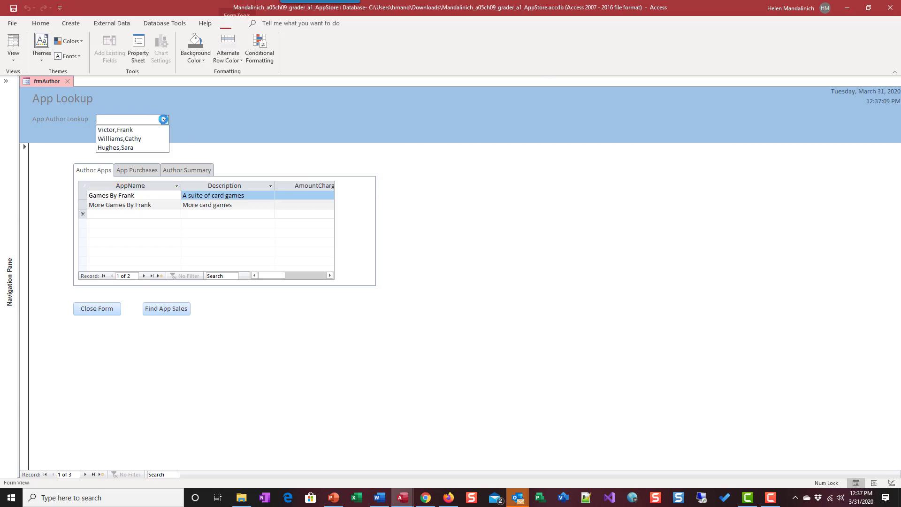
pyautogui.click(143, 138)
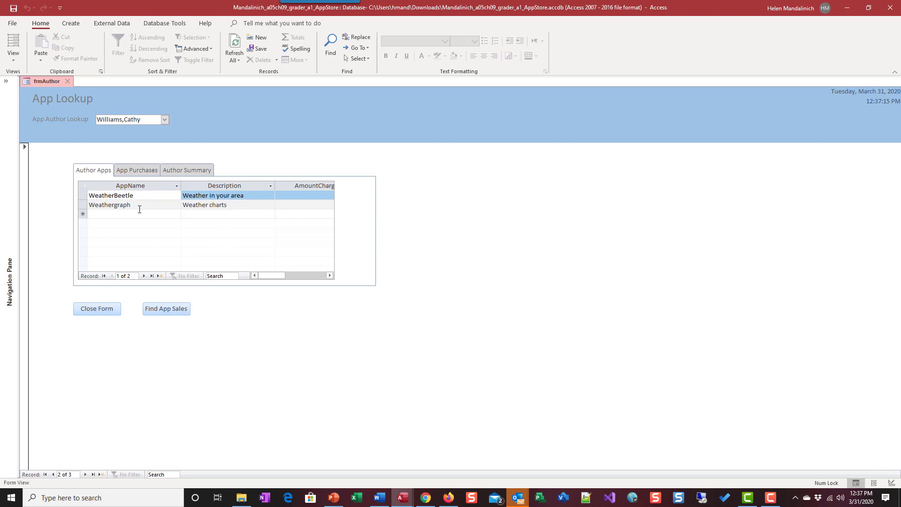
pyautogui.click(125, 171)
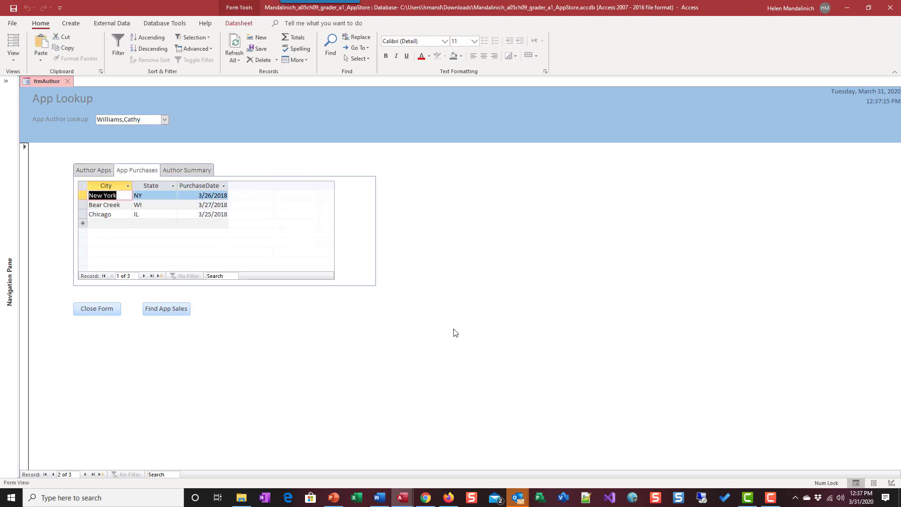
pyautogui.click(201, 174)
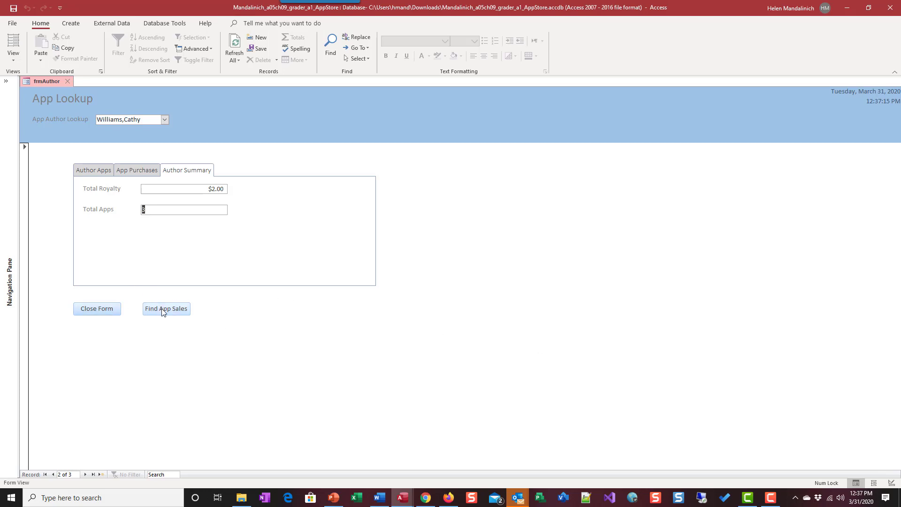
# Look up the third listed author and view that author's summary, App Purchases and Author Apps pages
pyautogui.click(164, 120)
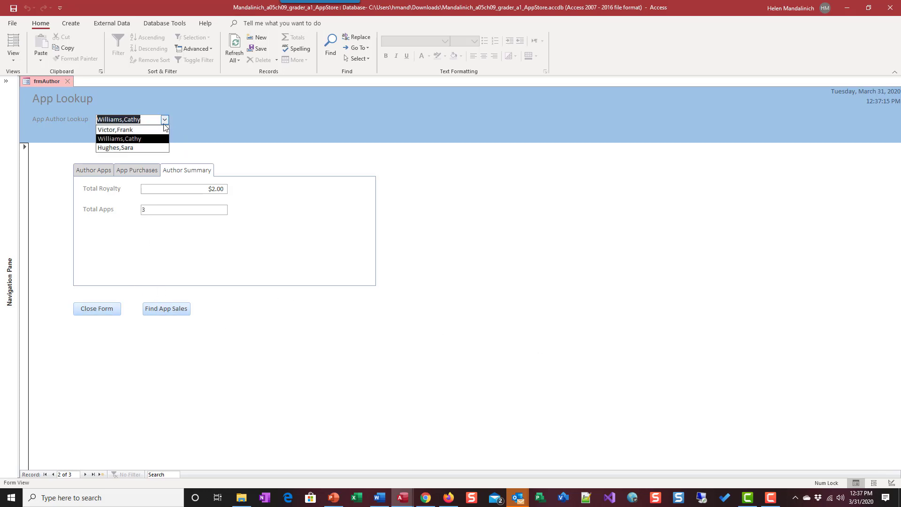
pyautogui.click(151, 147)
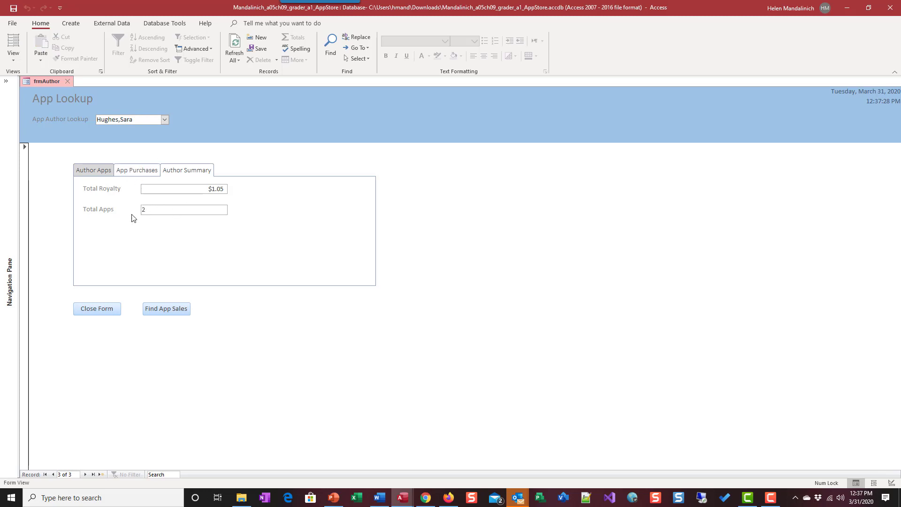
pyautogui.click(121, 170)
pyautogui.click(96, 171)
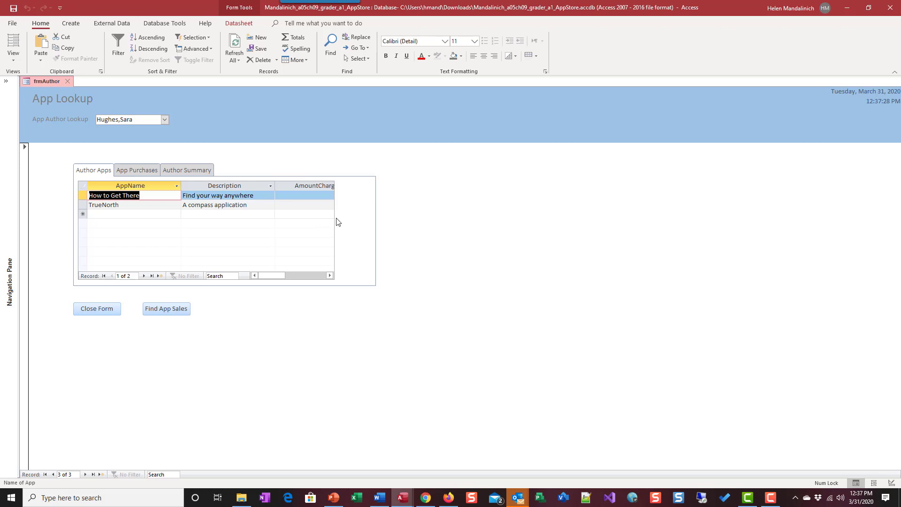
# Test the Find App Sales button by running the sales query for How to Get There, and close the query and frmFindAppSales
pyautogui.click(169, 309)
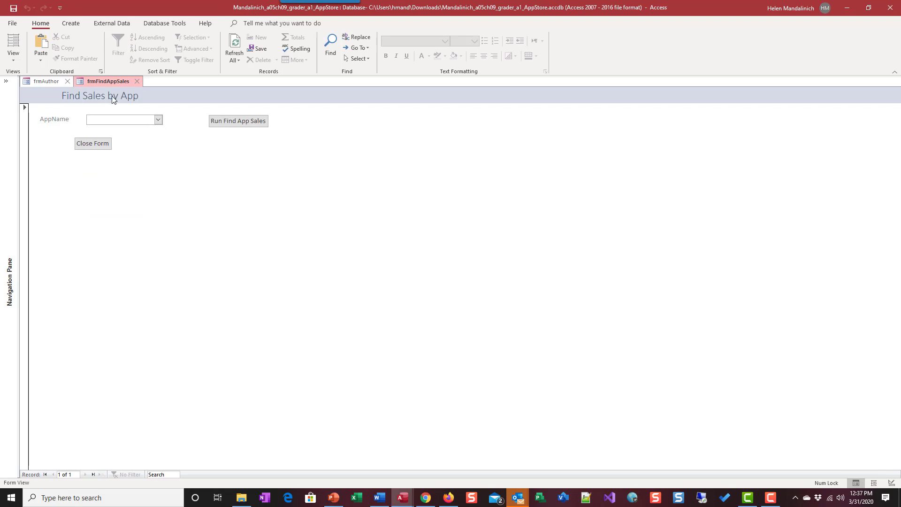
pyautogui.click(159, 120)
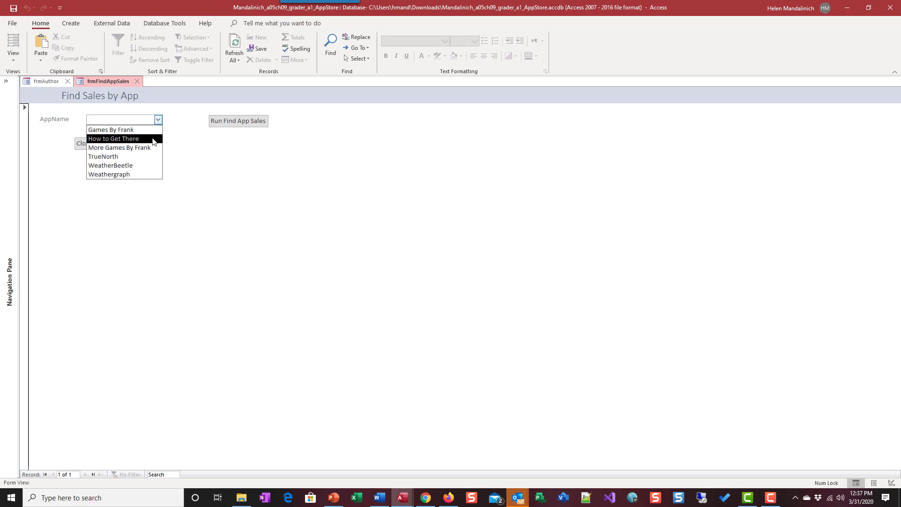
pyautogui.click(155, 139)
pyautogui.click(239, 121)
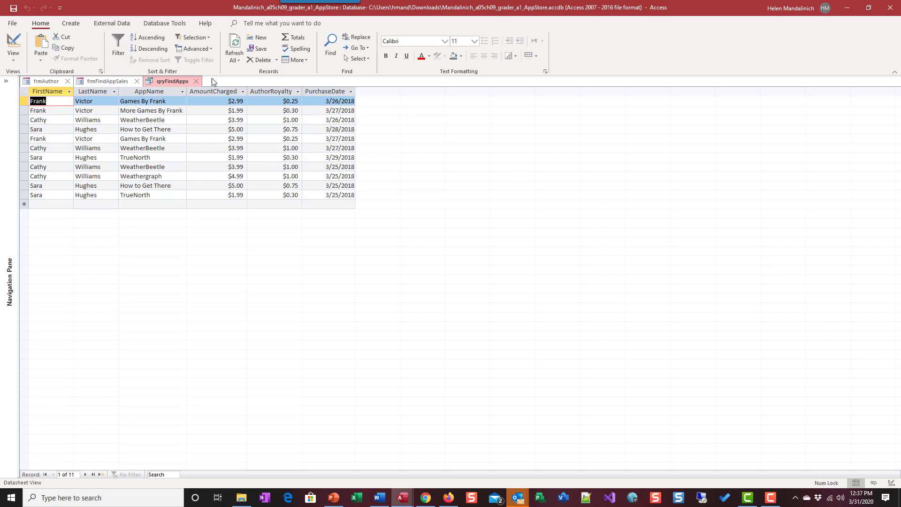
pyautogui.click(196, 81)
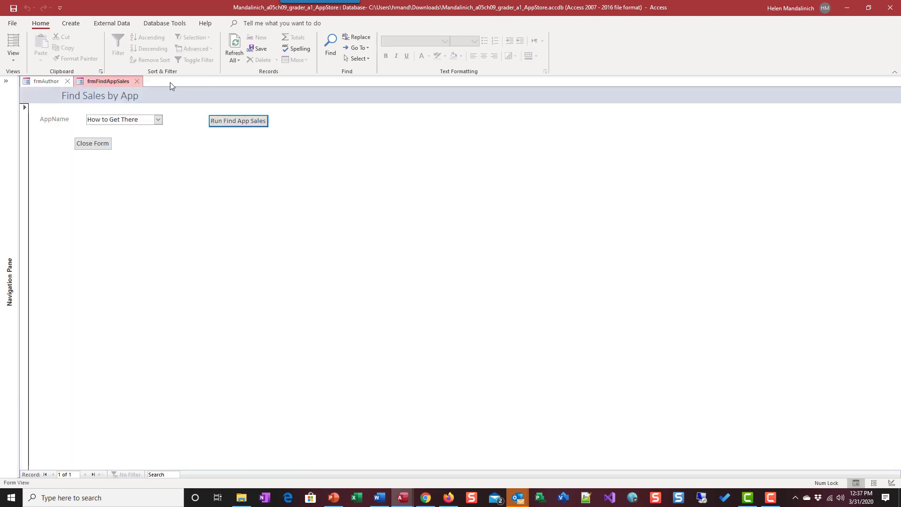
pyautogui.click(93, 144)
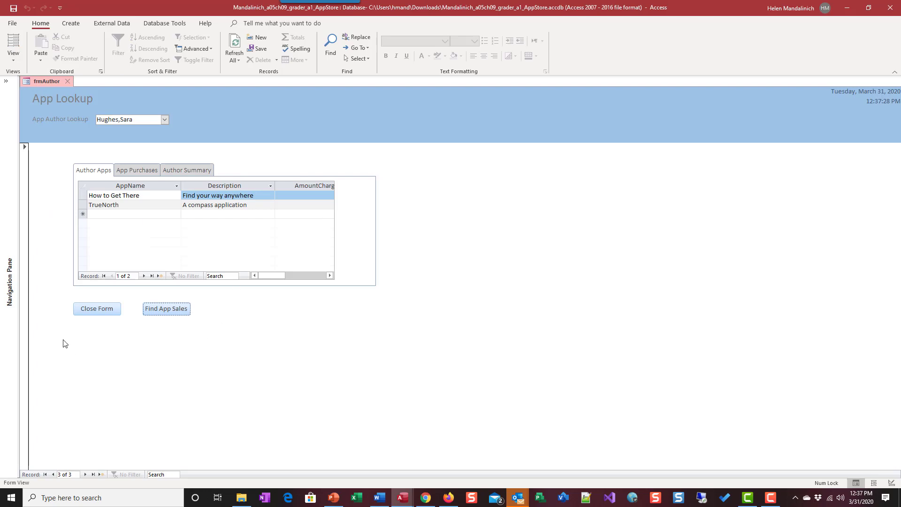
# Close frmAuthor with its own Close Form button, saving the design changes, and expand the Navigation Pane
pyautogui.click(96, 310)
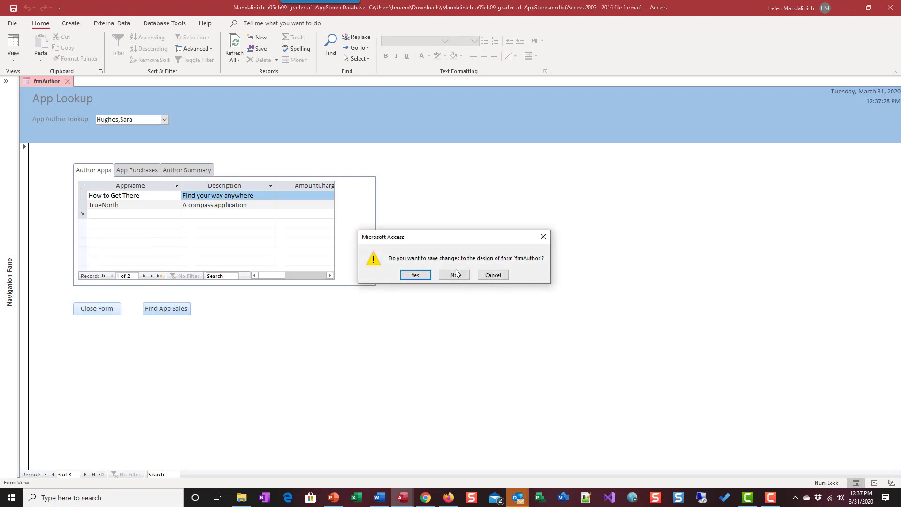
pyautogui.click(428, 275)
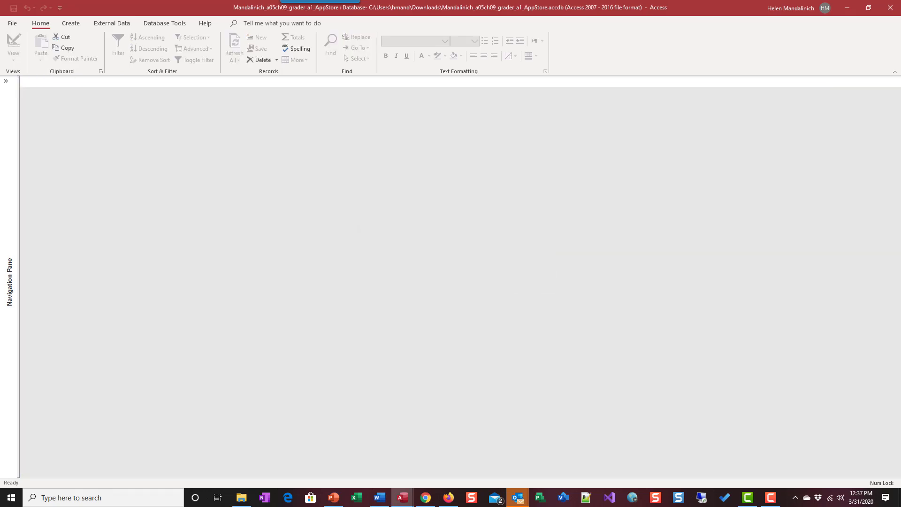
pyautogui.click(6, 82)
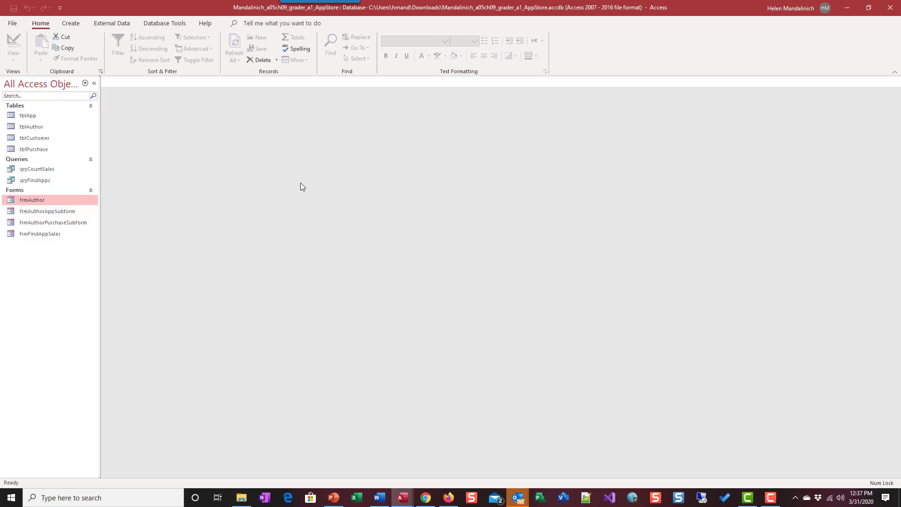
# Minimize Access, return to the start of the Word instructions, and dismiss all Outlook reminders
pyautogui.click(847, 8)
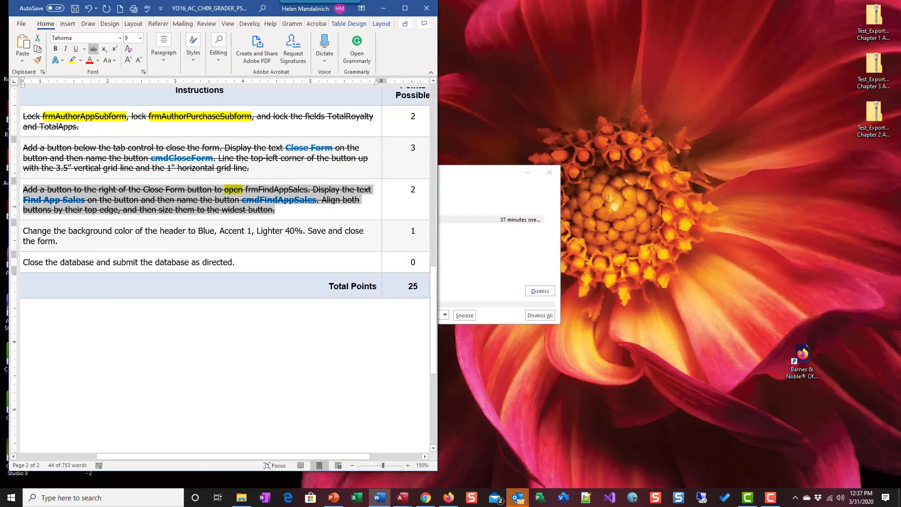
pyautogui.moveTo(433, 300); pyautogui.dragTo(432, 113)
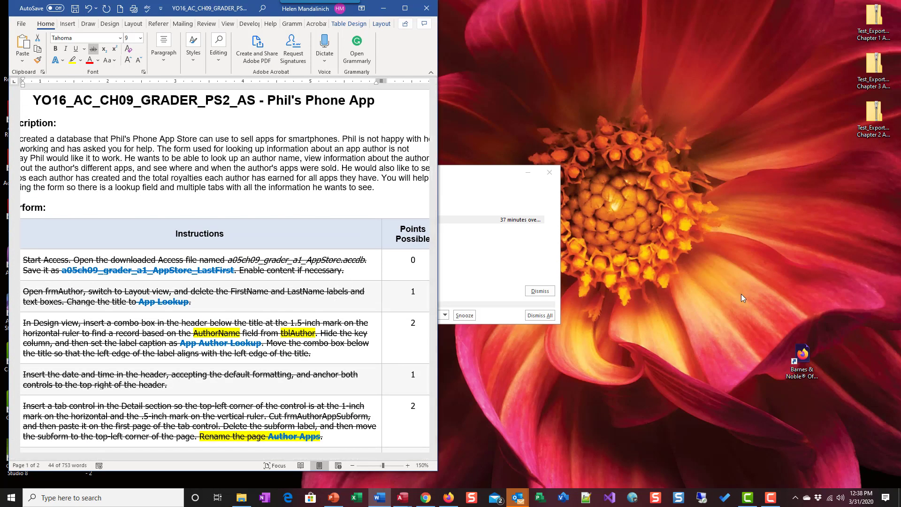
pyautogui.click(539, 315)
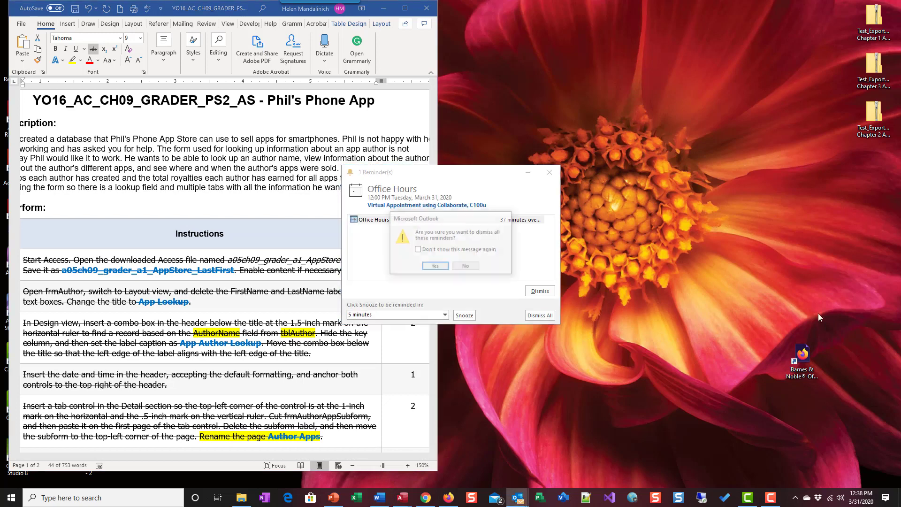
pyautogui.click(435, 266)
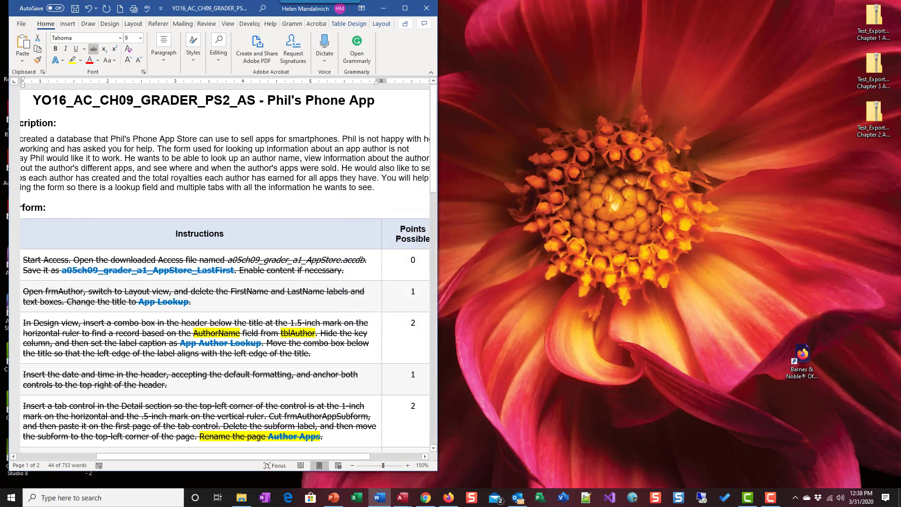